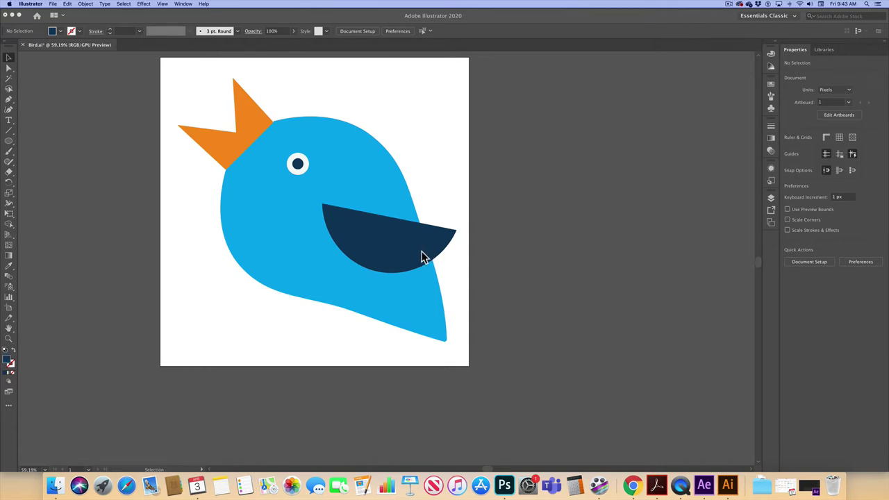
Step: Keep the Essentials Classic workspace and float the Layers panel, collapsing the Artboards group
{"action": "left_click", "coordinate": [795, 19]}
{"action": "left_click", "coordinate": [778, 32]}
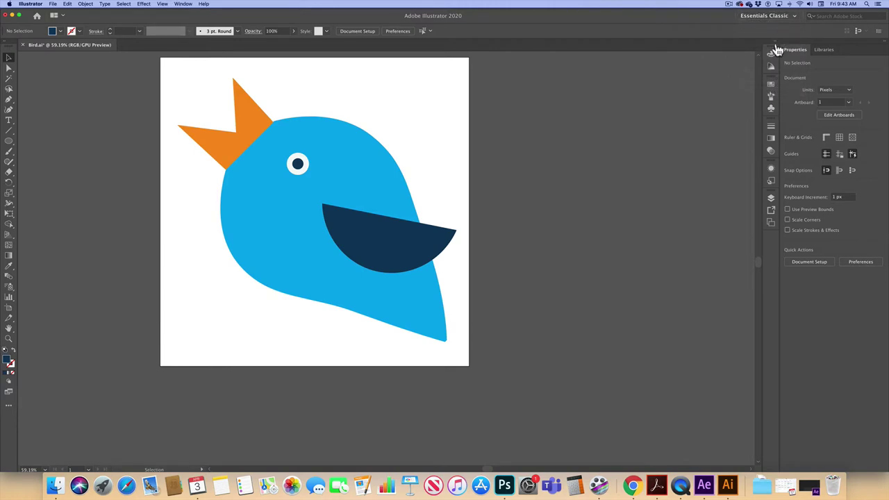
{"action": "left_click", "coordinate": [770, 197]}
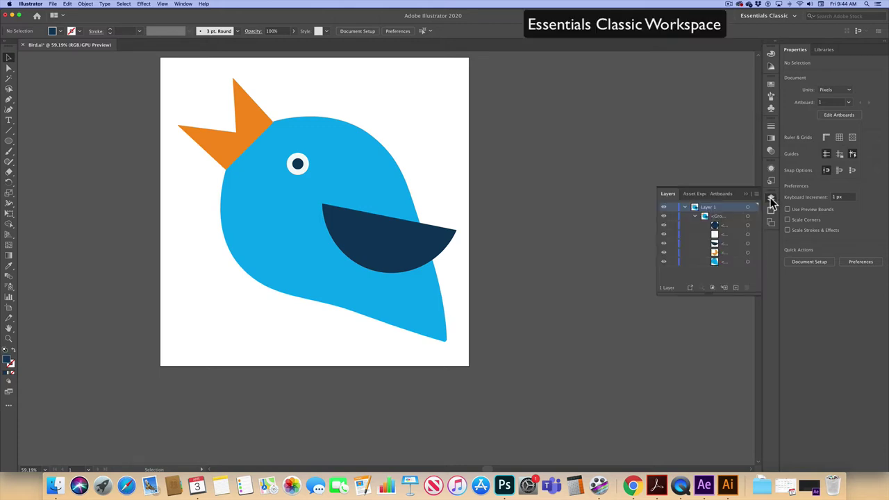
{"action": "left_click_drag", "start_coordinate": [667, 196], "coordinate": [583, 174]}
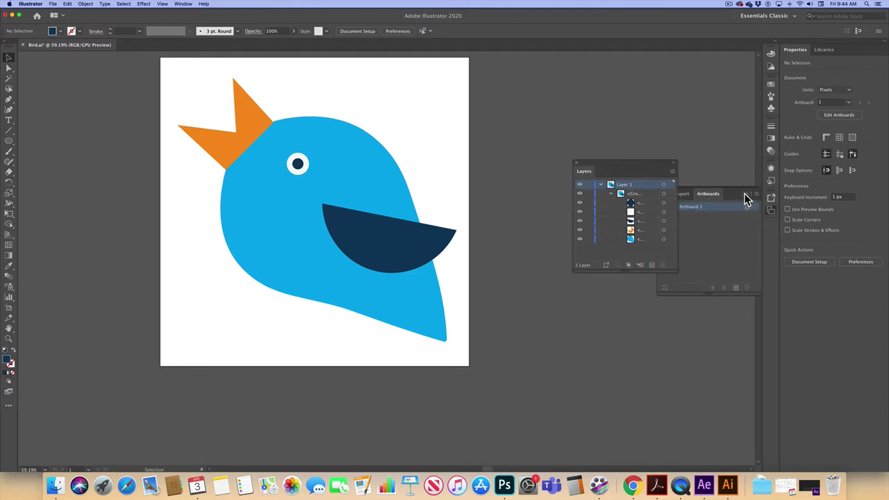
{"action": "left_click", "coordinate": [745, 194]}
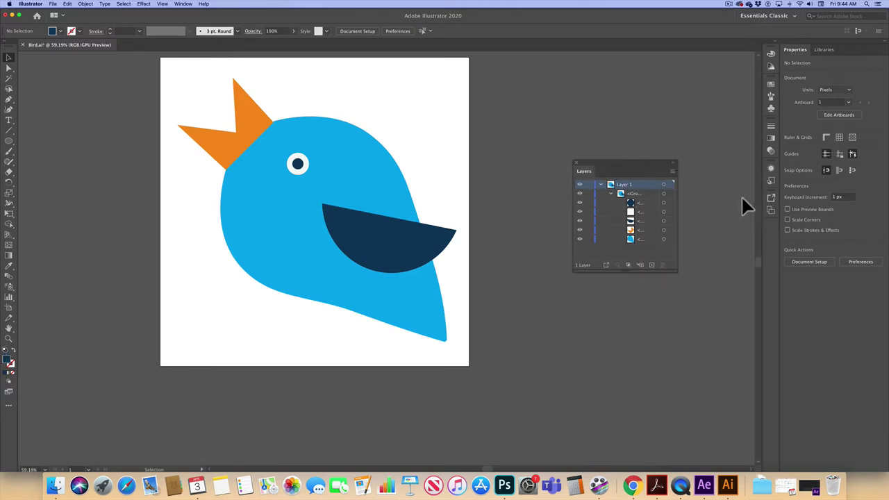
{"action": "left_click", "coordinate": [601, 186]}
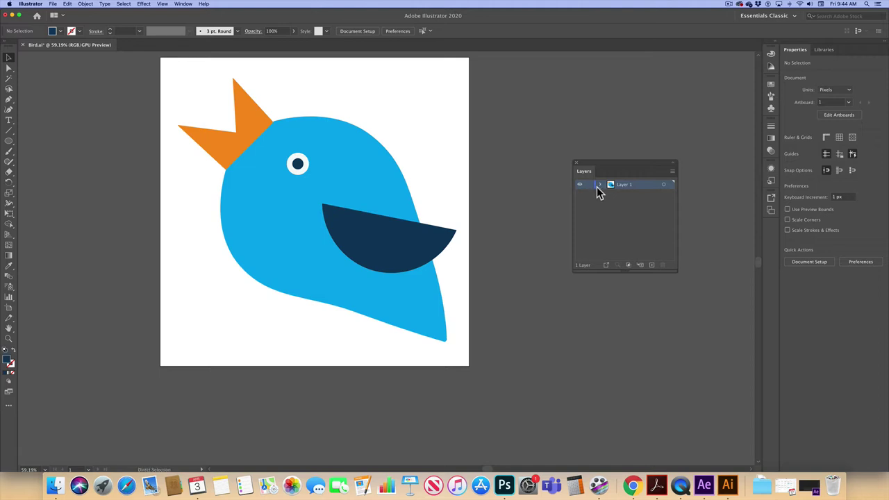
Step: Save Bird.ai past the legacy-format warning and expand Layer 1 to show the bird group
{"action": "key", "text": "super+s"}
{"action": "left_click", "coordinate": [526, 258]}
{"action": "left_click", "coordinate": [600, 185]}
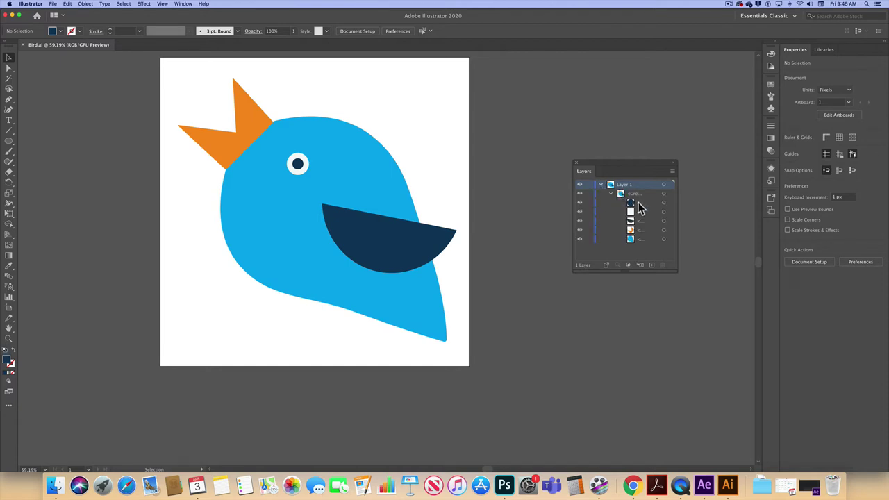
{"action": "left_click_drag", "start_coordinate": [609, 158], "coordinate": [499, 134]}
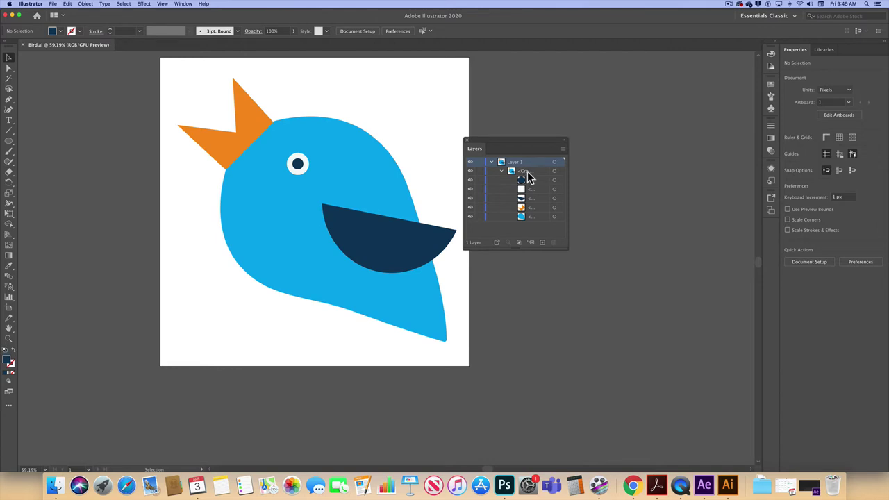
{"action": "left_click", "coordinate": [502, 172]}
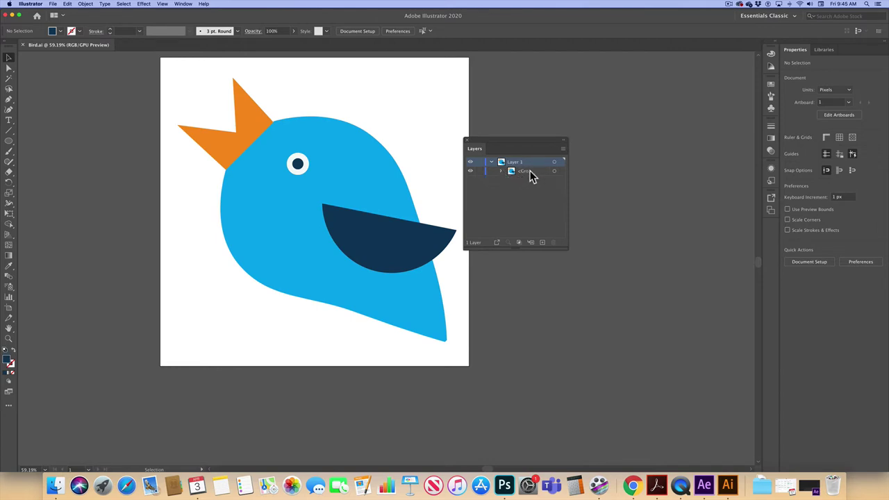
{"action": "left_click", "coordinate": [502, 172]}
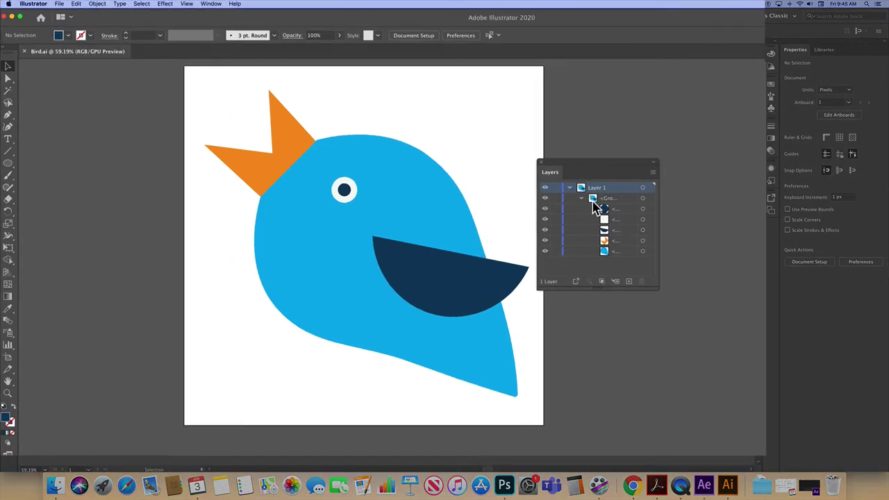
Step: Select the whole bird group on the artboard and in the Layers panel
{"action": "left_click", "coordinate": [605, 199]}
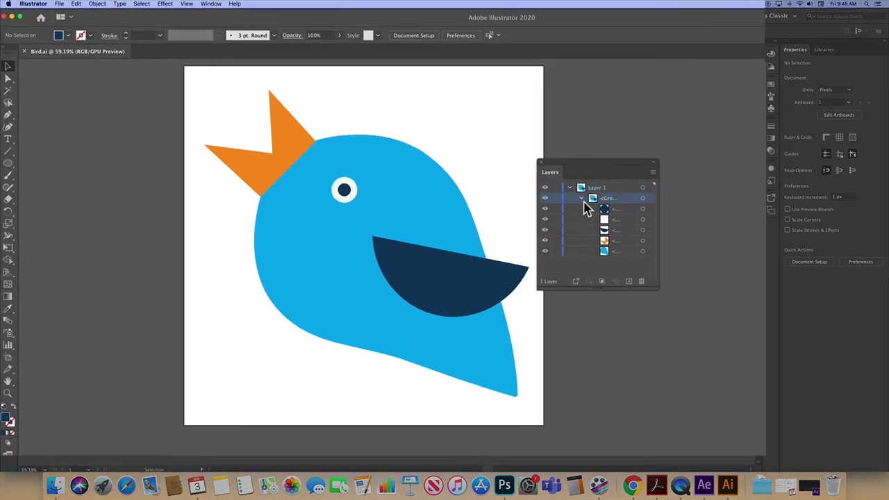
{"action": "left_click", "coordinate": [370, 207]}
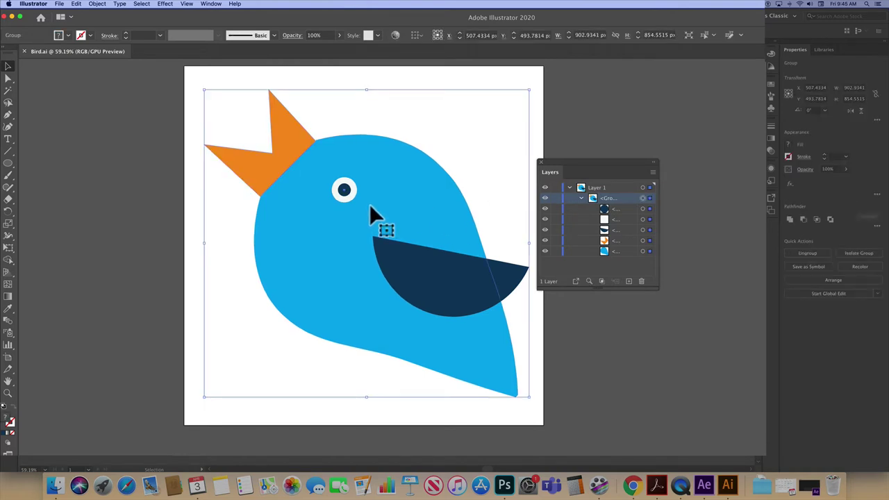
{"action": "right_click", "coordinate": [370, 209]}
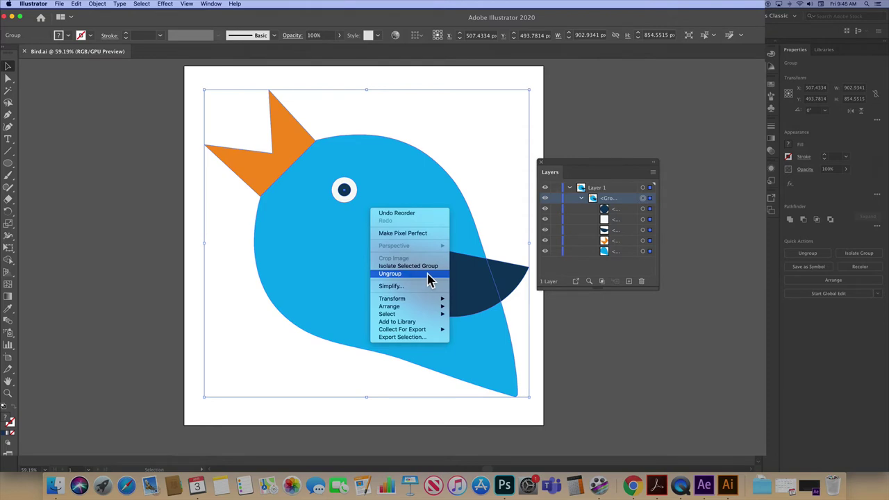
{"action": "left_click", "coordinate": [653, 200]}
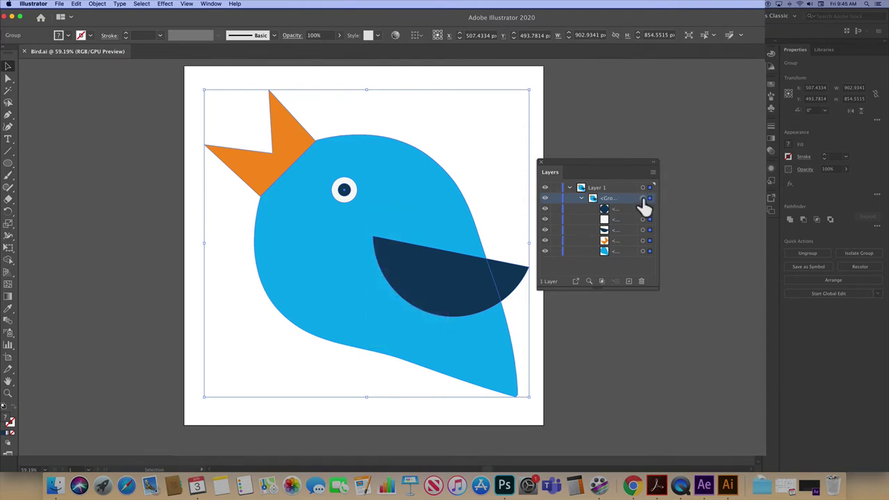
{"action": "left_click_drag", "start_coordinate": [641, 198], "coordinate": [393, 217]}
{"action": "right_click", "coordinate": [393, 217]}
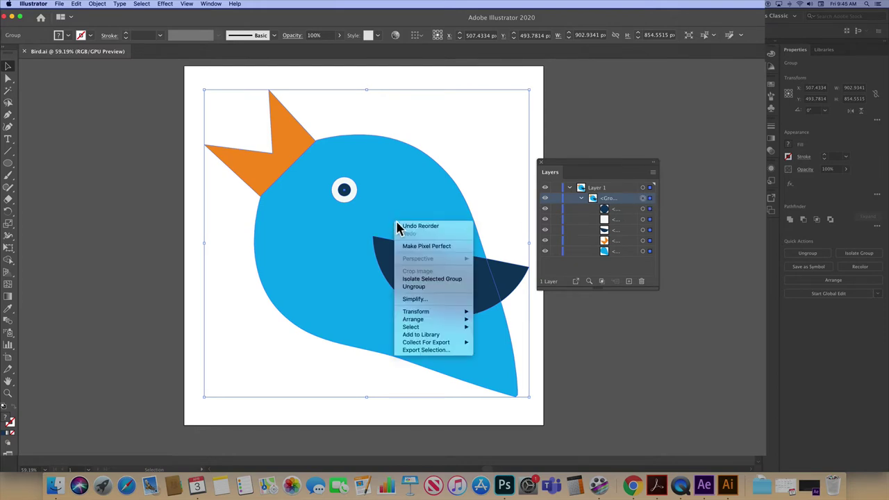
{"action": "mouse_move", "coordinate": [445, 322]}
{"action": "left_click", "coordinate": [566, 158]}
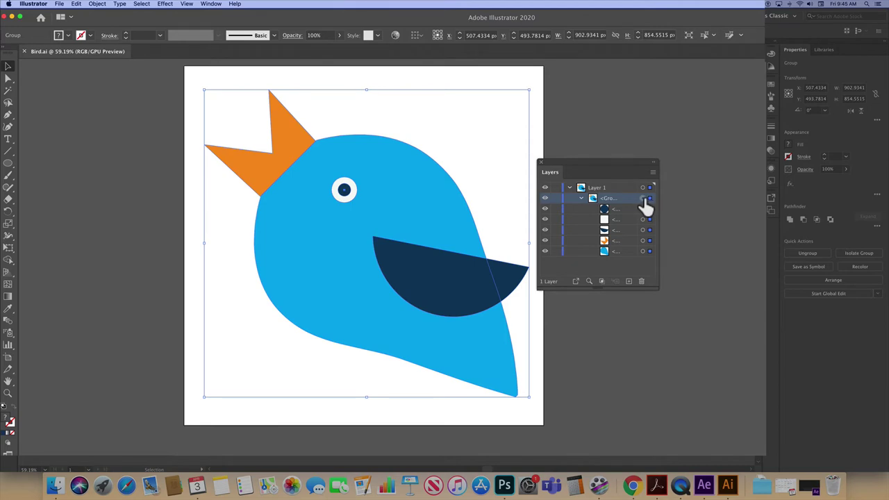
Step: Ungroup the bird with Object > Ungroup and re-expand Layer 1 to list its five shapes
{"action": "left_click", "coordinate": [97, 4]}
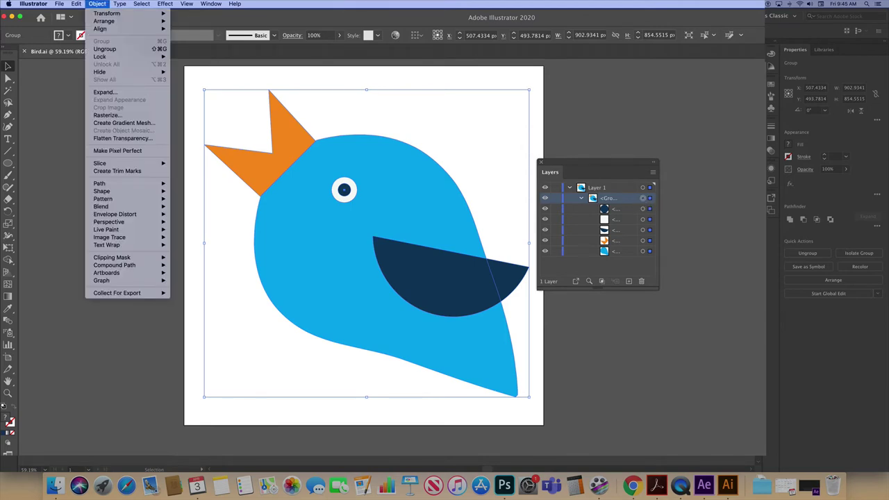
{"action": "left_click", "coordinate": [97, 49]}
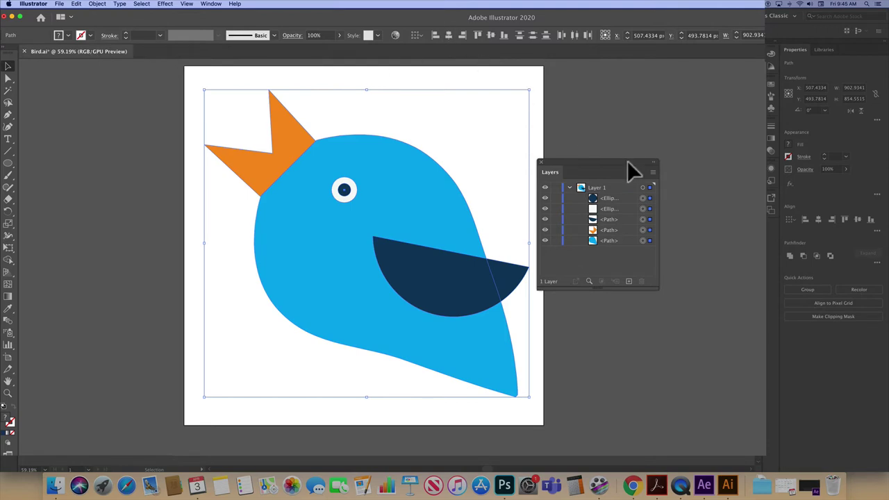
{"action": "left_click", "coordinate": [569, 188]}
{"action": "left_click", "coordinate": [569, 188]}
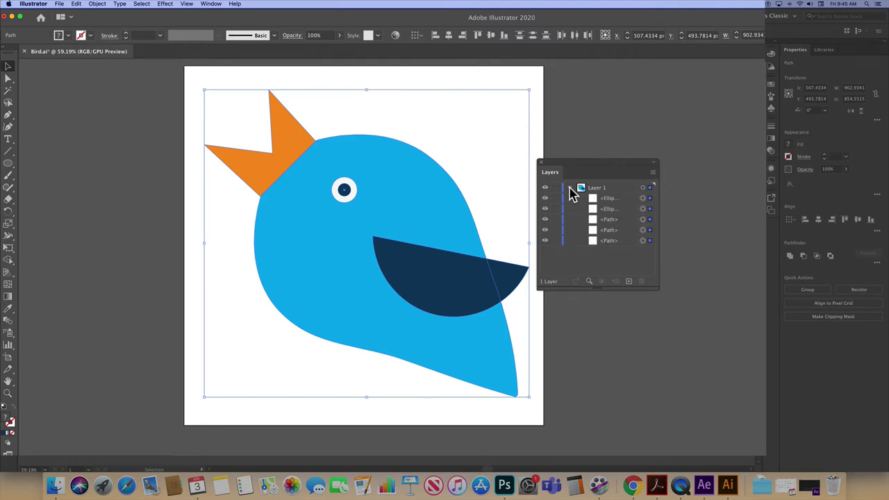
{"action": "left_click", "coordinate": [569, 189]}
{"action": "left_click", "coordinate": [569, 188]}
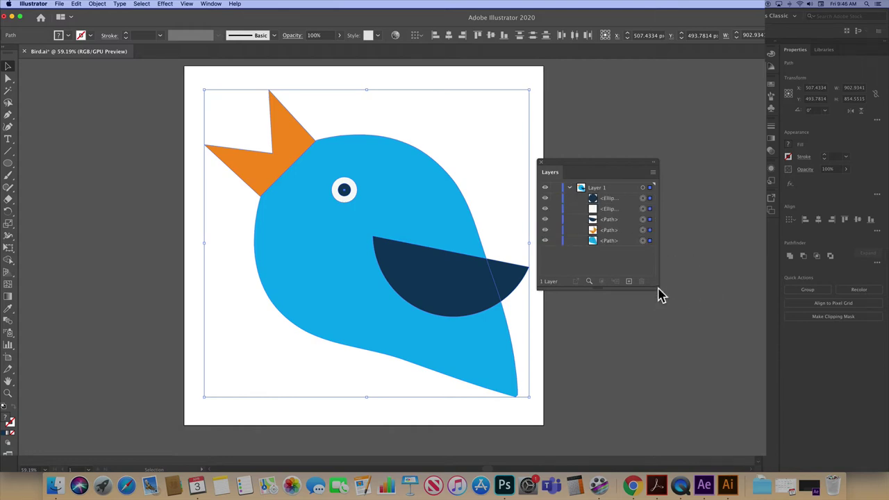
Step: Enlarge the Layers panel to show full names and target only the orange crown path
{"action": "left_click_drag", "start_coordinate": [660, 294], "coordinate": [702, 338]}
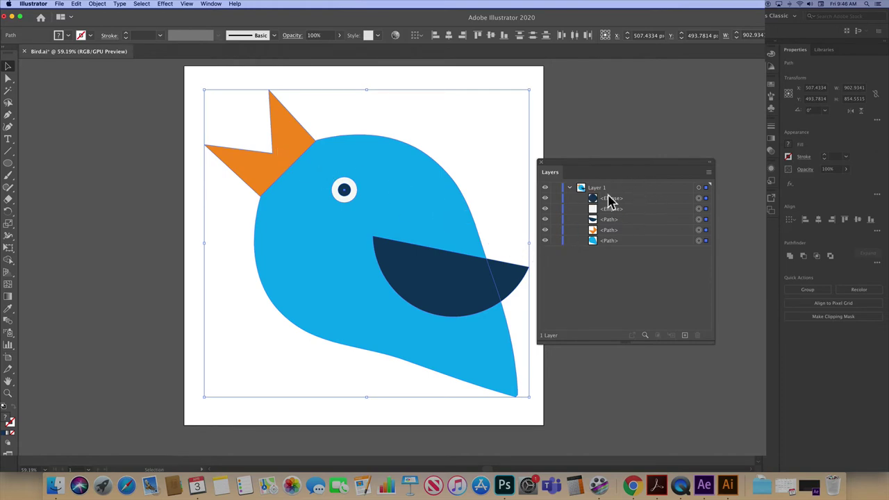
{"action": "left_click", "coordinate": [613, 231]}
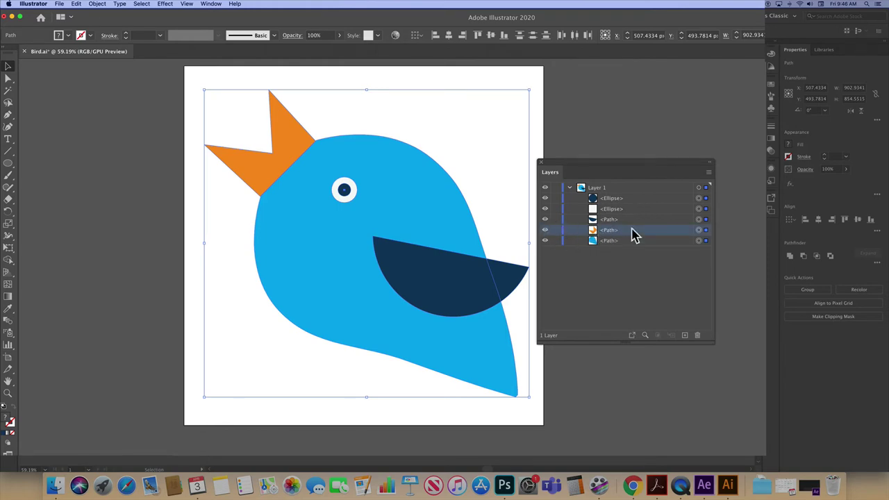
{"action": "left_click", "coordinate": [699, 230]}
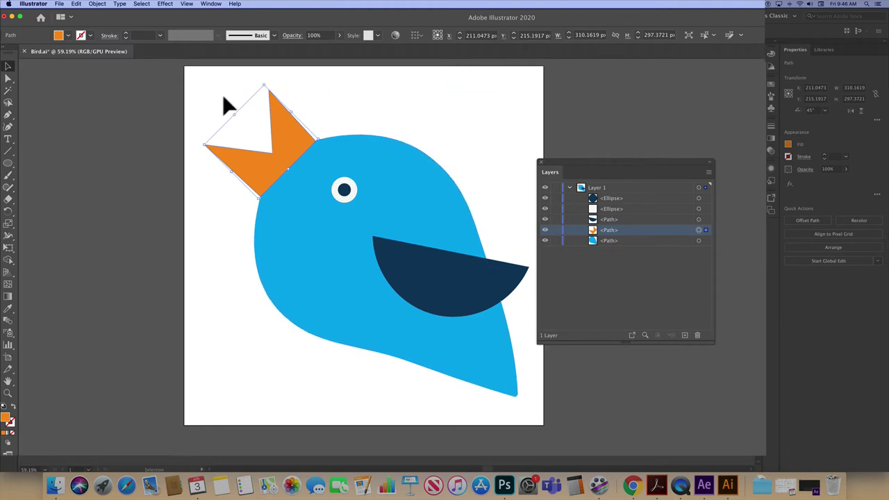
Step: Add an anchor point on the orange crown's edge near the head
{"action": "left_click", "coordinate": [9, 116]}
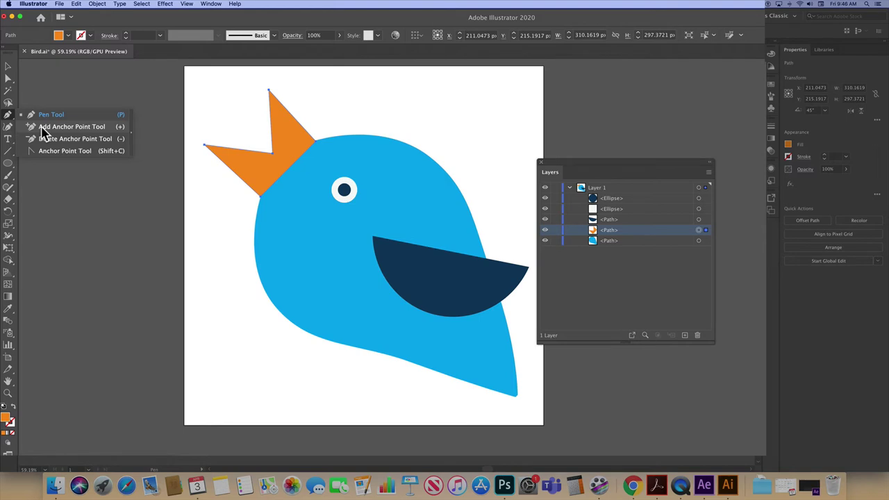
{"action": "left_click", "coordinate": [69, 126]}
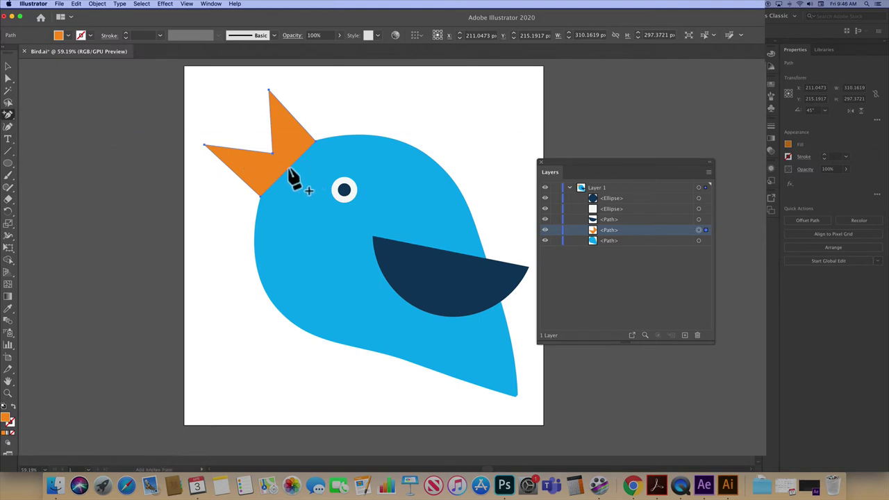
{"action": "left_click", "coordinate": [9, 115]}
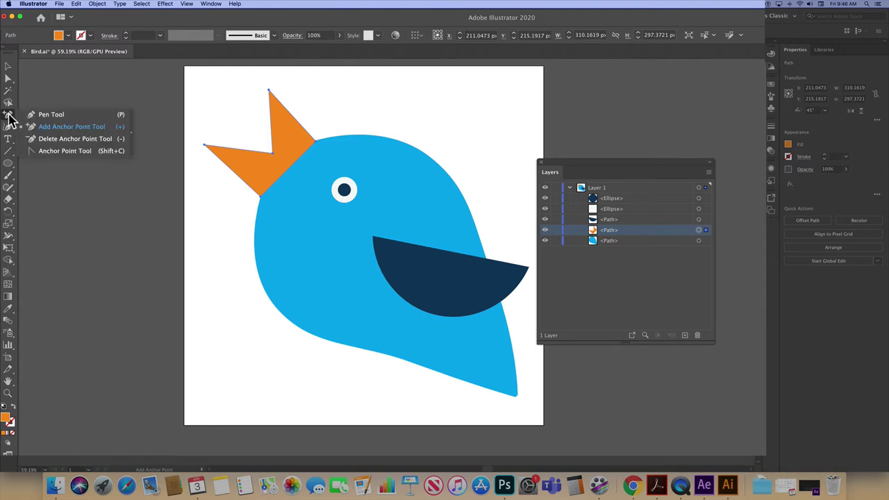
{"action": "left_click", "coordinate": [58, 126]}
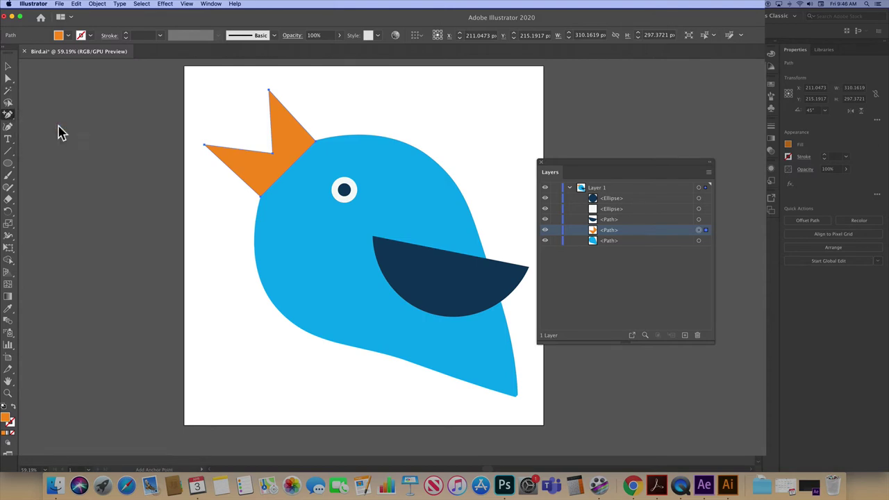
{"action": "left_click", "coordinate": [289, 169]}
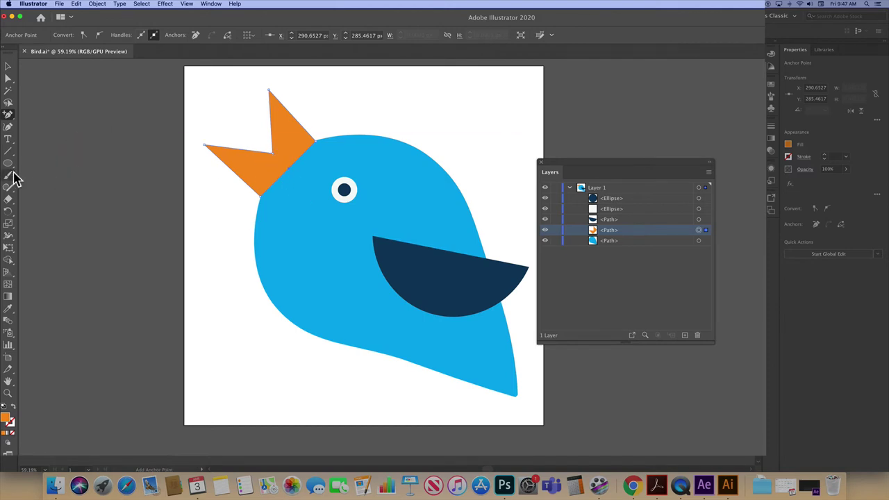
Step: Cut the orange shape at its inner anchor with the Scissors tool into two paths
{"action": "left_click", "coordinate": [8, 199]}
{"action": "left_click", "coordinate": [42, 210]}
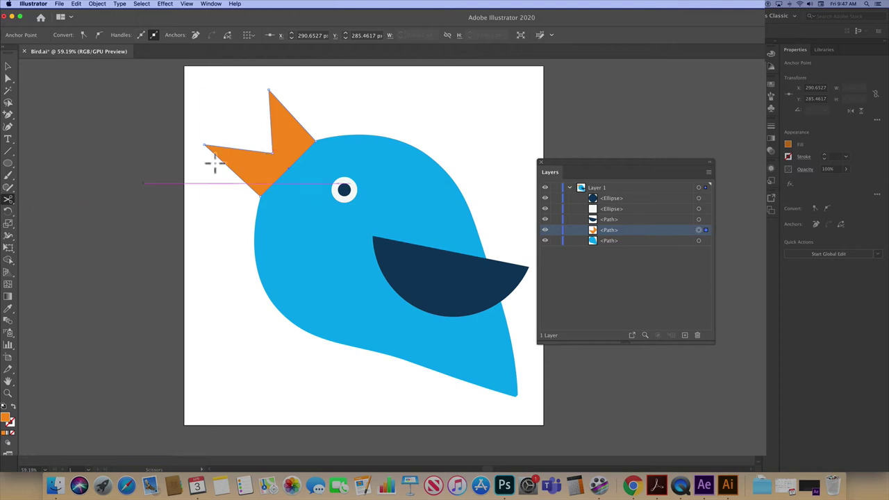
{"action": "left_click", "coordinate": [8, 202]}
{"action": "left_click", "coordinate": [48, 211]}
{"action": "left_click", "coordinate": [271, 153]}
{"action": "left_click", "coordinate": [288, 168]}
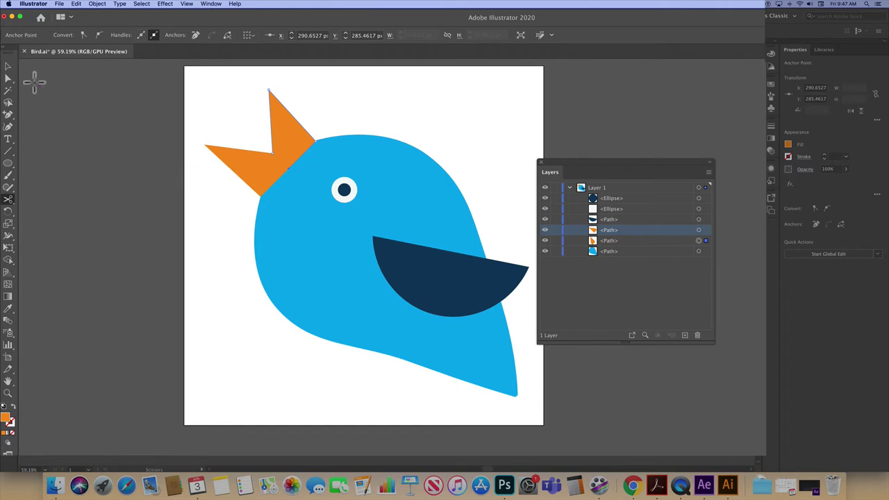
Step: Raise the upper spike and close it into a triangle with the Pen tool
{"action": "left_click", "coordinate": [9, 68]}
{"action": "left_click_drag", "start_coordinate": [278, 129], "coordinate": [285, 120]}
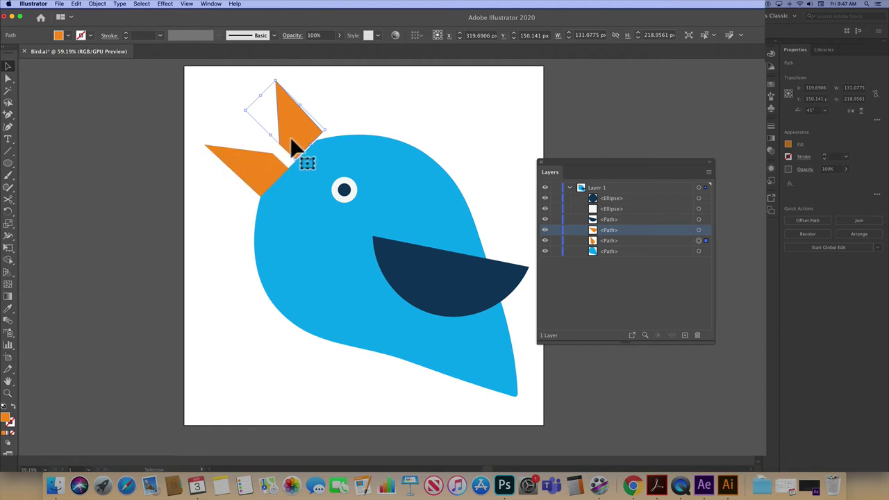
{"action": "key", "text": "super+z"}
{"action": "left_click_drag", "start_coordinate": [293, 158], "coordinate": [294, 148]}
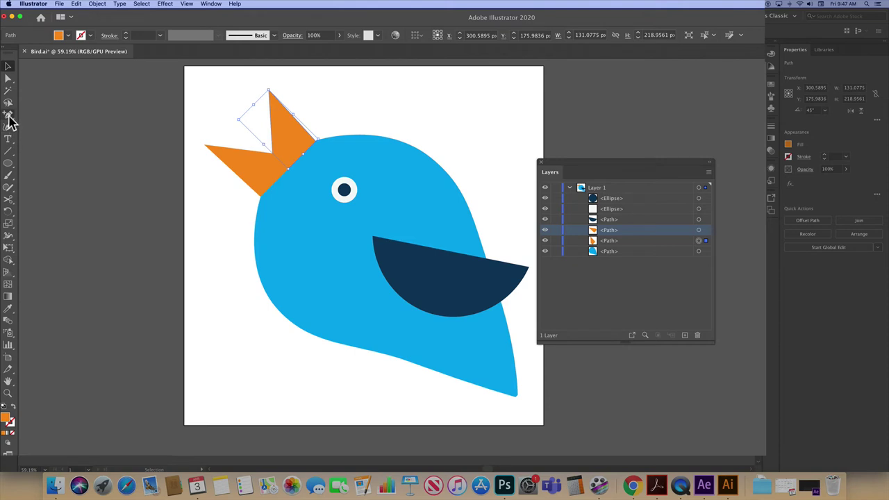
{"action": "left_click_drag", "start_coordinate": [287, 123], "coordinate": [291, 106]}
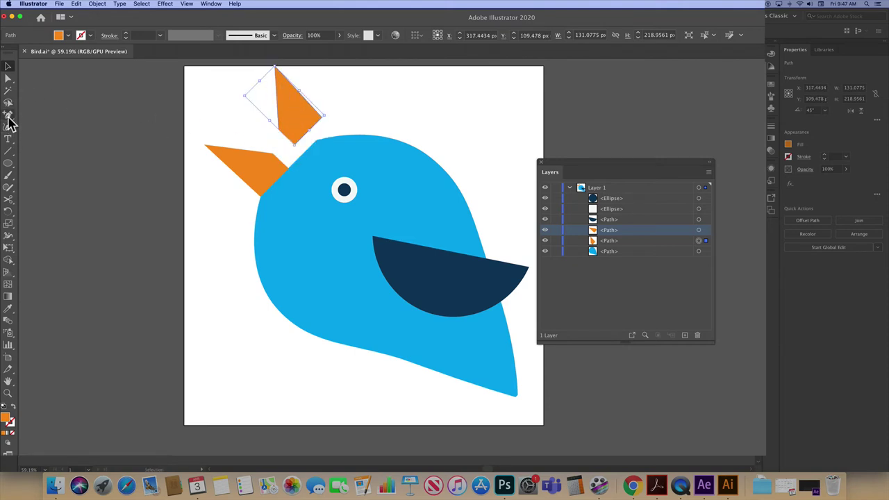
{"action": "left_click_drag", "start_coordinate": [7, 115], "coordinate": [41, 117]}
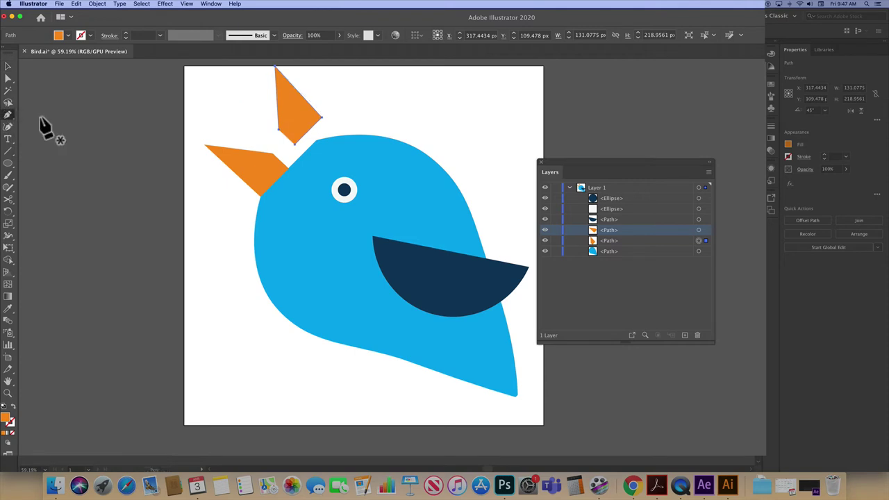
{"action": "left_click", "coordinate": [279, 129]}
{"action": "left_click", "coordinate": [278, 130]}
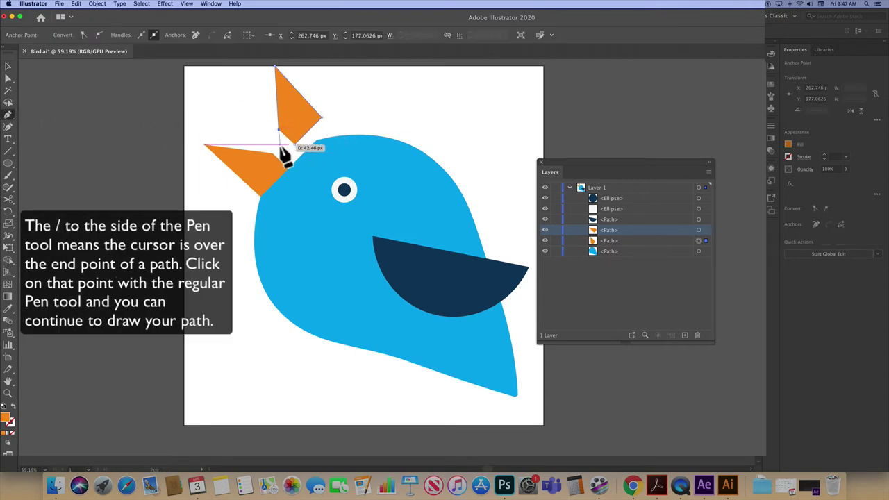
{"action": "left_click", "coordinate": [283, 152]}
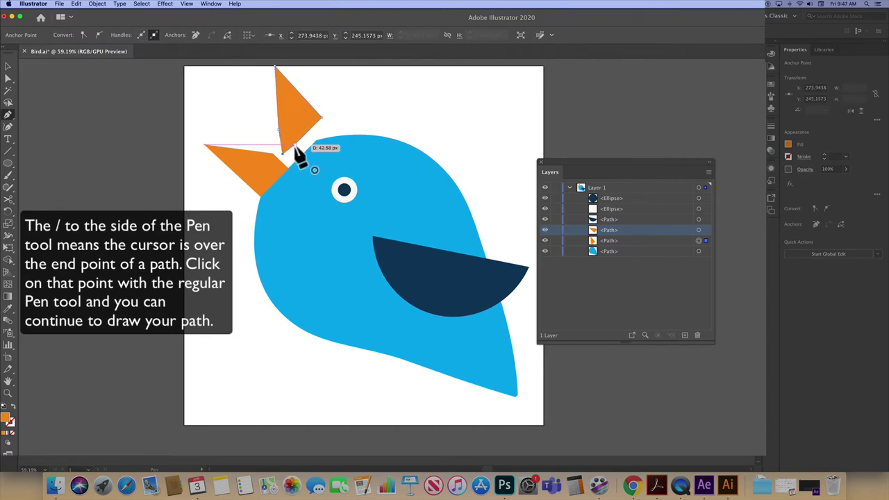
{"action": "left_click", "coordinate": [294, 145]}
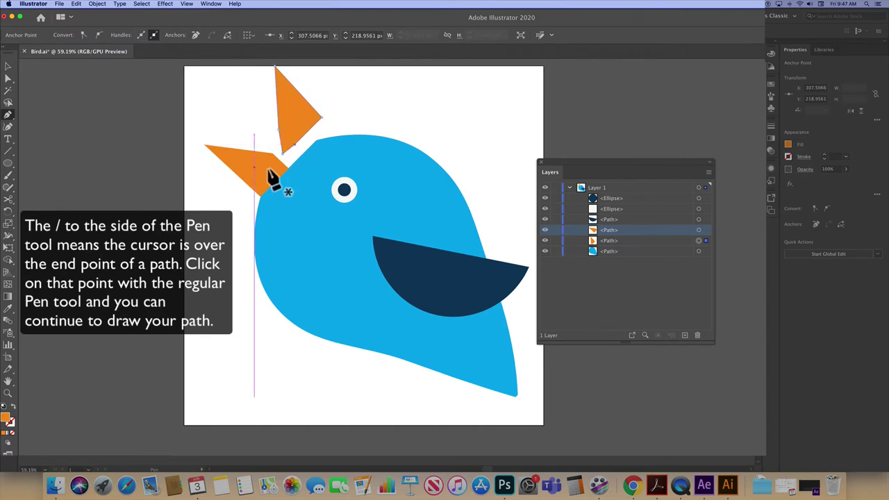
Step: Move the lower spike down-left and extend it into a larger closed triangle
{"action": "left_click", "coordinate": [8, 66]}
{"action": "left_click", "coordinate": [248, 162]}
{"action": "left_click_drag", "start_coordinate": [247, 160], "coordinate": [219, 170]}
{"action": "left_click", "coordinate": [7, 114]}
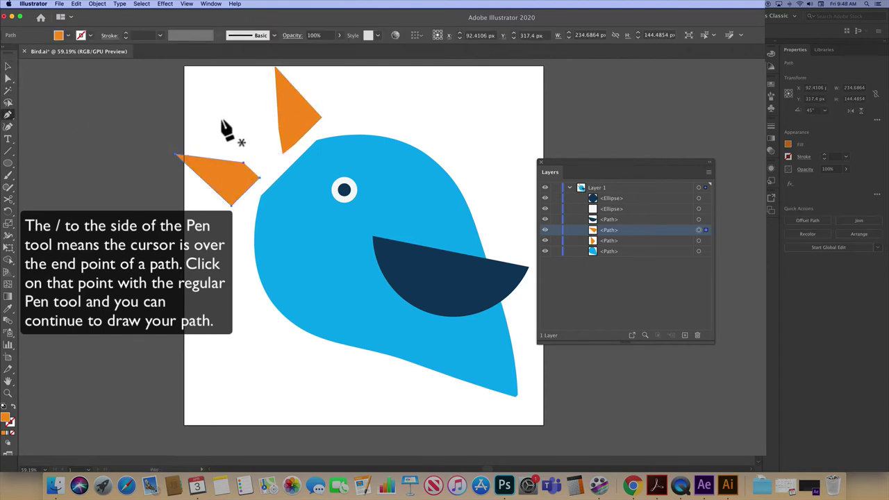
{"action": "left_click", "coordinate": [243, 162]}
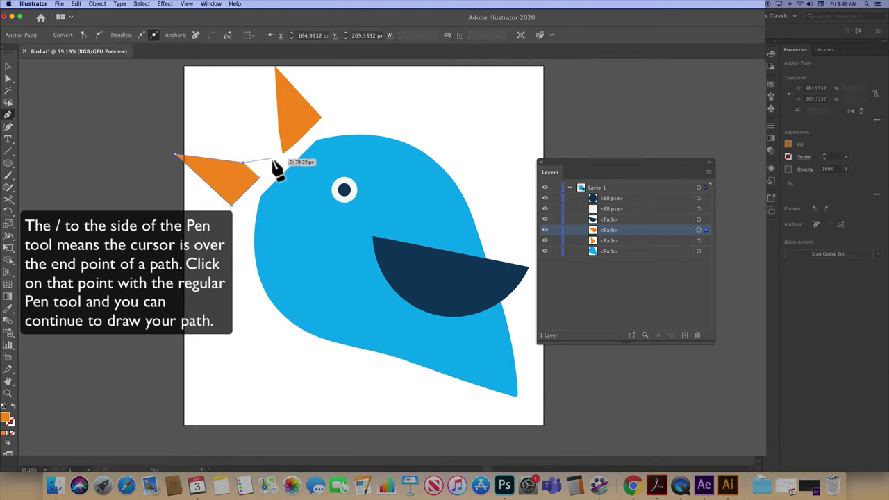
{"action": "left_click", "coordinate": [275, 165]}
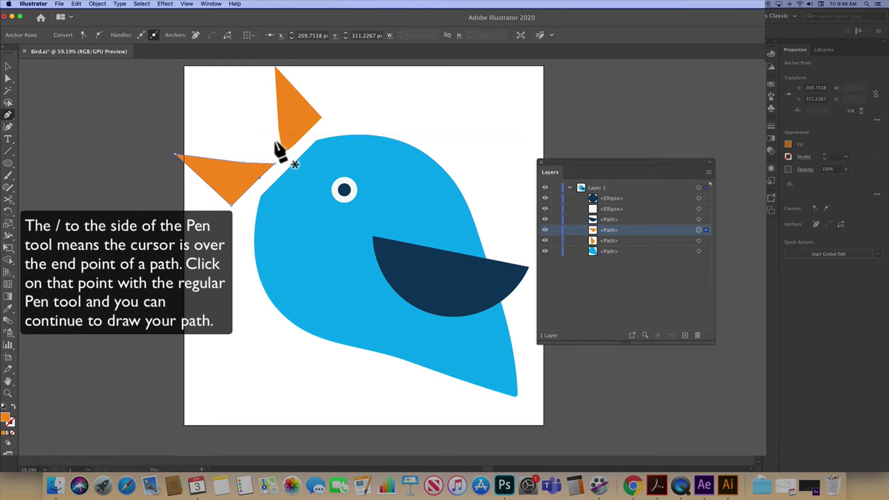
{"action": "left_click", "coordinate": [8, 65]}
Step: Move both beak triangles back against the head and stack the blue body above them
{"action": "left_click_drag", "start_coordinate": [232, 186], "coordinate": [262, 179]}
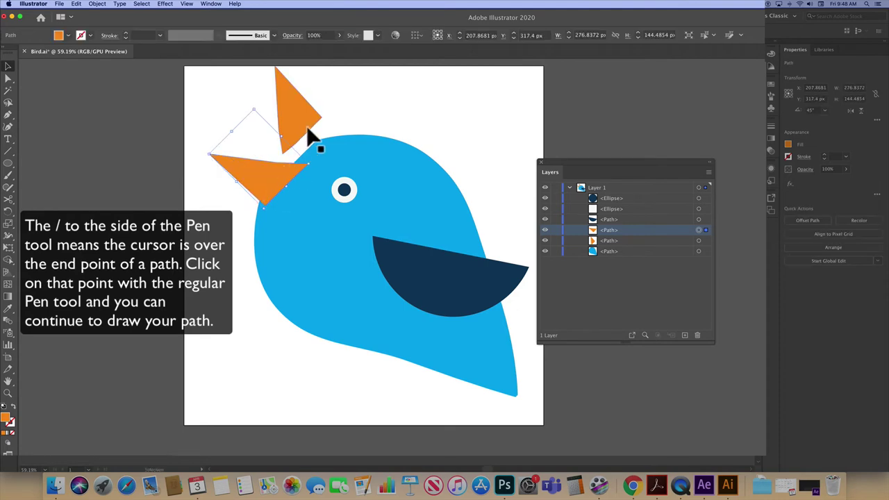
{"action": "left_click_drag", "start_coordinate": [304, 131], "coordinate": [302, 153]}
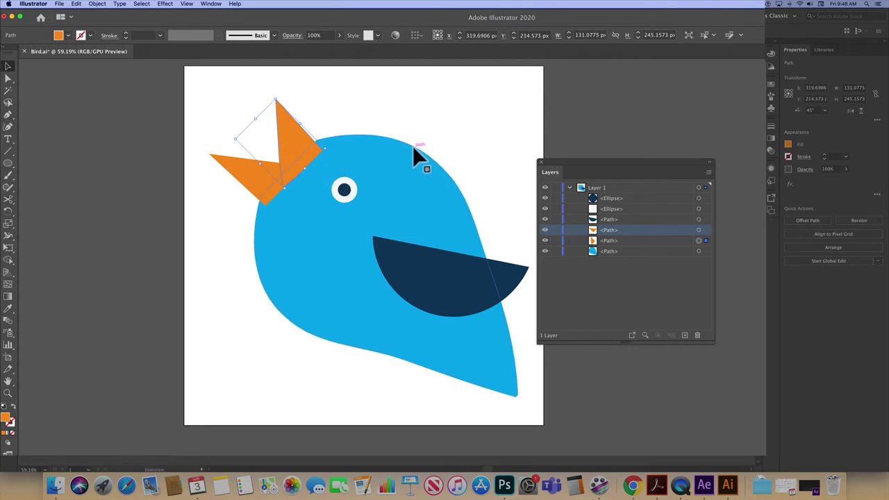
{"action": "left_click", "coordinate": [610, 253]}
{"action": "left_click_drag", "start_coordinate": [610, 253], "coordinate": [610, 233]}
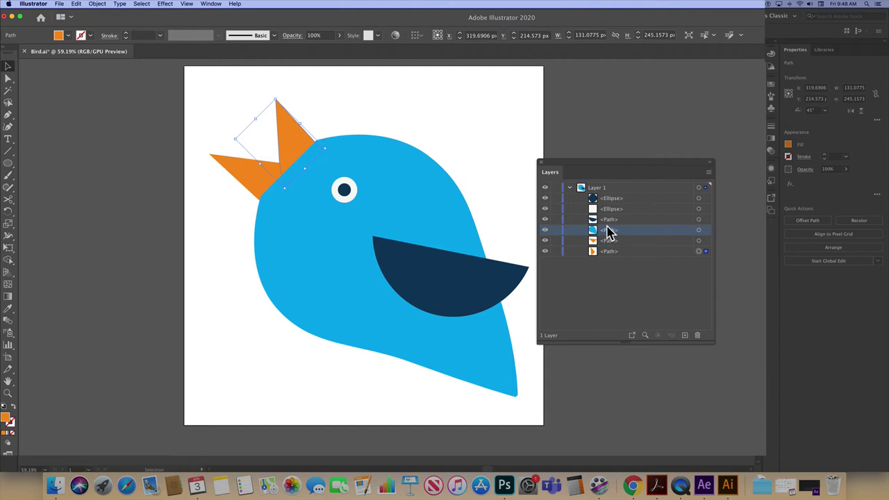
Step: Select both beak triangles and nudge them right two steps
{"action": "left_click", "coordinate": [421, 141]}
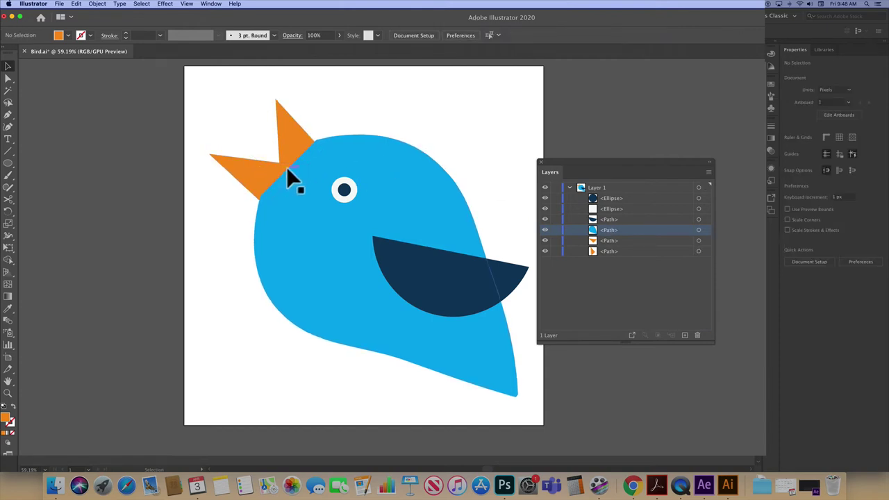
{"action": "left_click", "coordinate": [324, 169]}
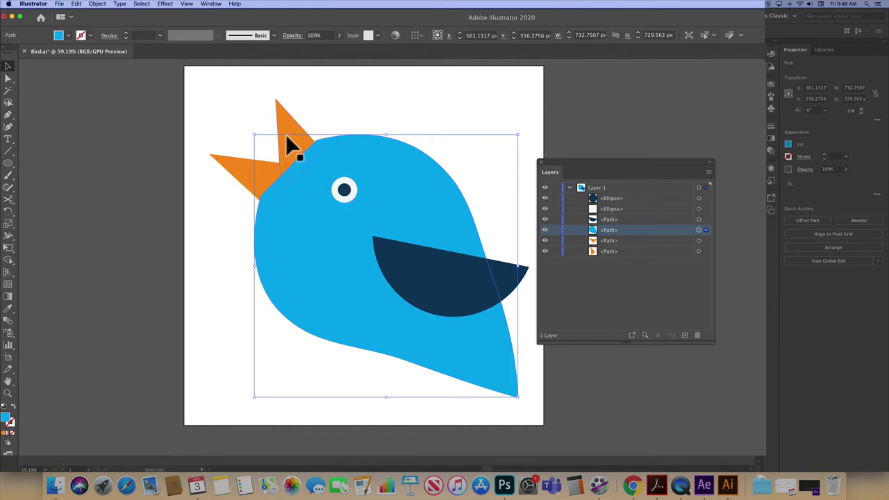
{"action": "left_click", "coordinate": [228, 145]}
{"action": "left_click", "coordinate": [238, 183]}
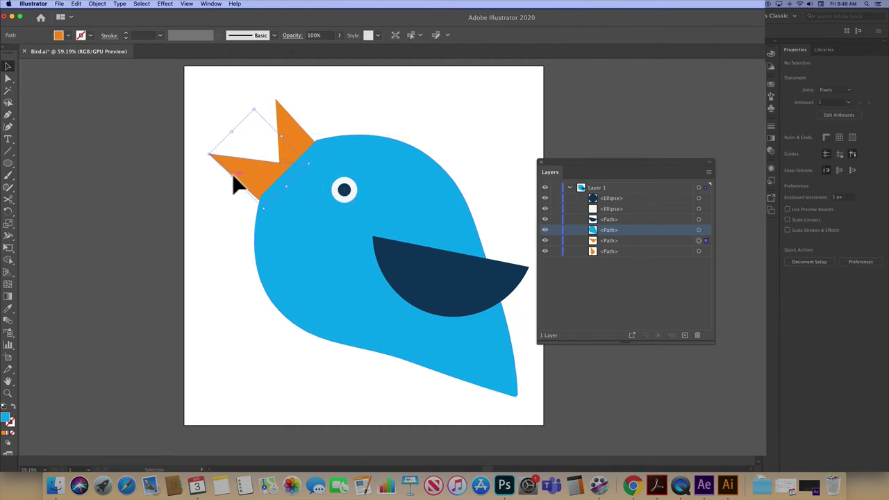
{"action": "left_click", "coordinate": [292, 134], "text": "shift"}
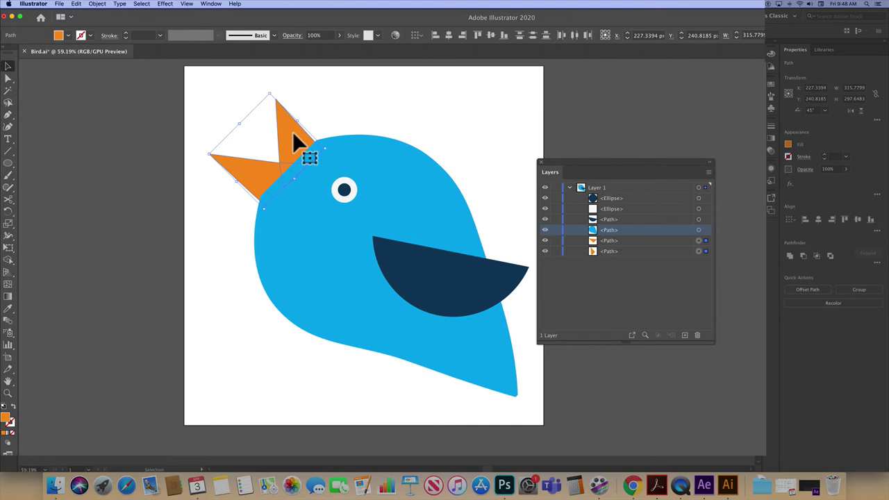
{"action": "key", "text": "Right"}
{"action": "key", "text": "Right"}
{"action": "key", "text": "Right"}
{"action": "key", "text": "Right"}
{"action": "key", "text": "Right"}
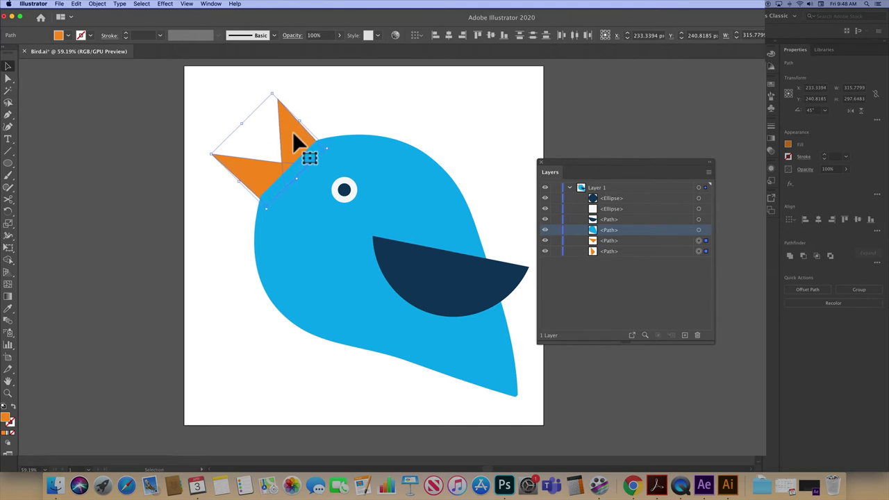
{"action": "key", "text": "Right"}
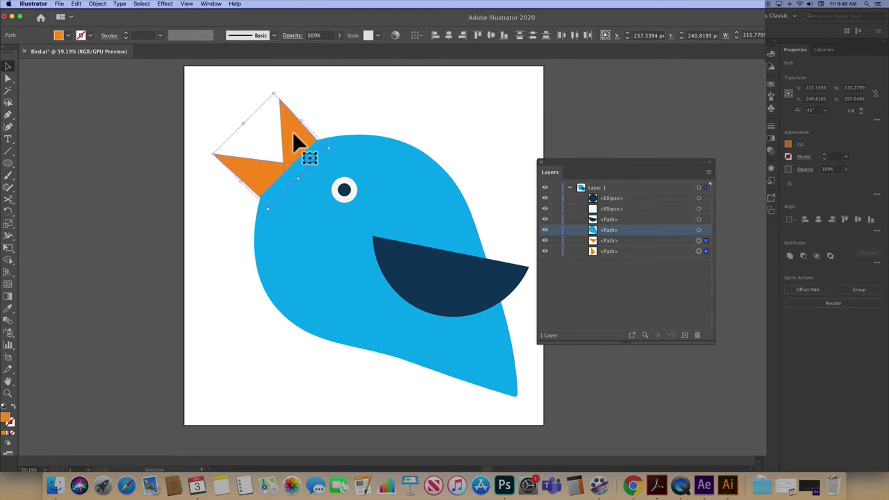
{"action": "left_click", "coordinate": [409, 115]}
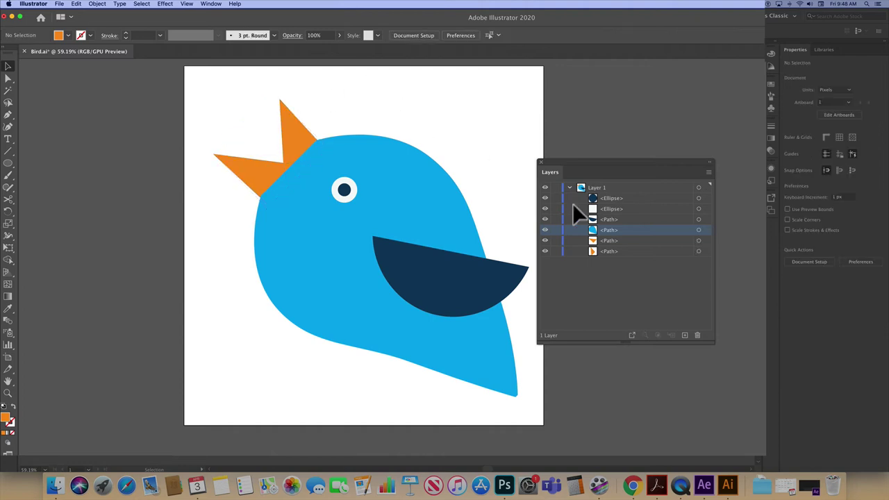
Step: Create a new layer holding the upper beak triangle and name it TopBeak
{"action": "left_click", "coordinate": [685, 336]}
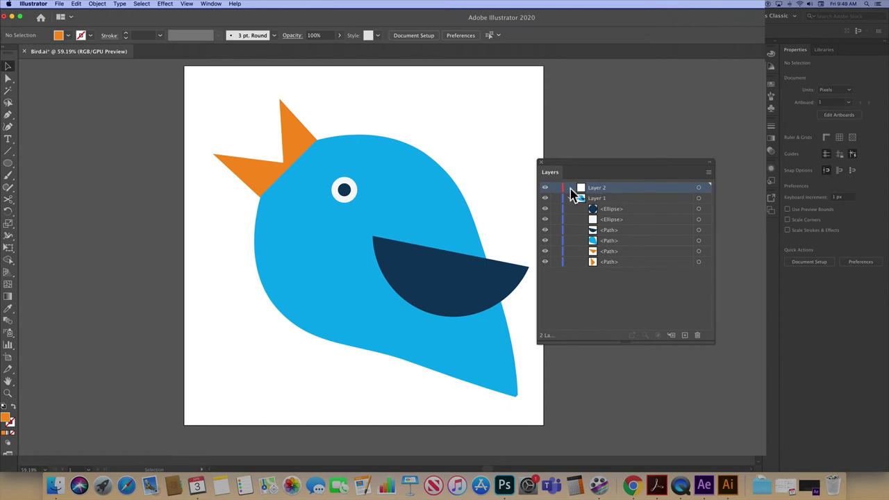
{"action": "left_click", "coordinate": [297, 138]}
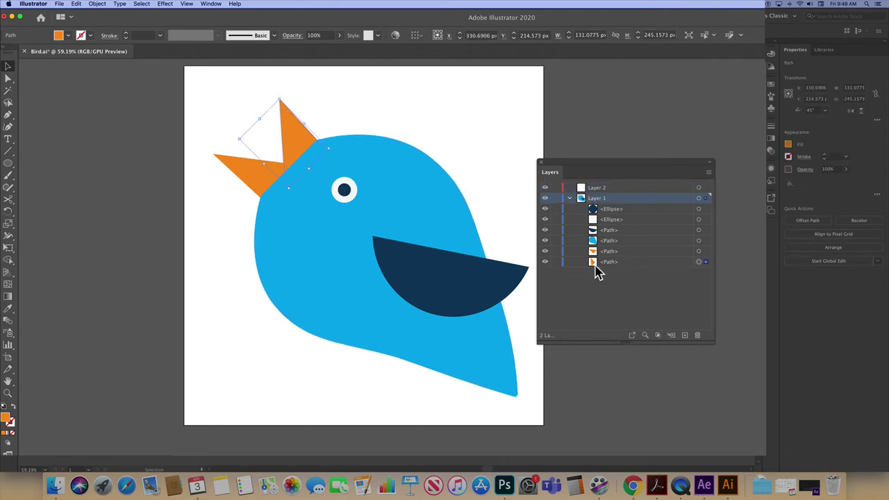
{"action": "left_click_drag", "start_coordinate": [593, 268], "coordinate": [598, 193]}
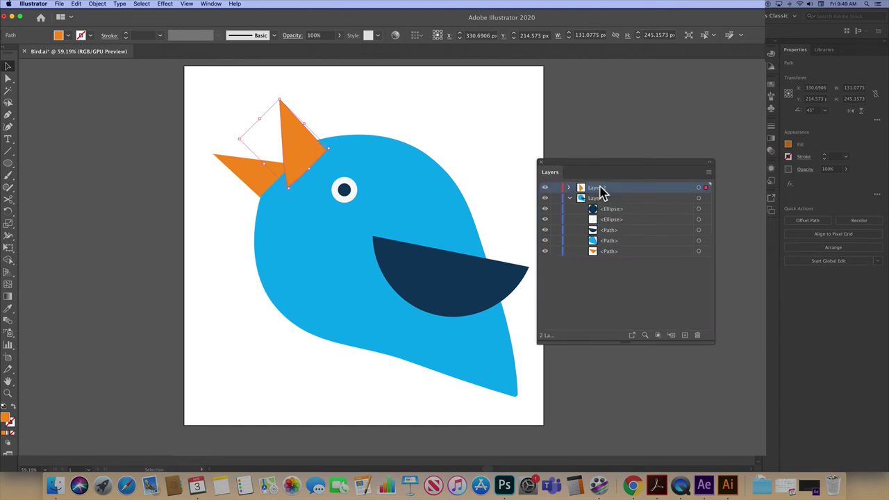
{"action": "double_click", "coordinate": [599, 189]}
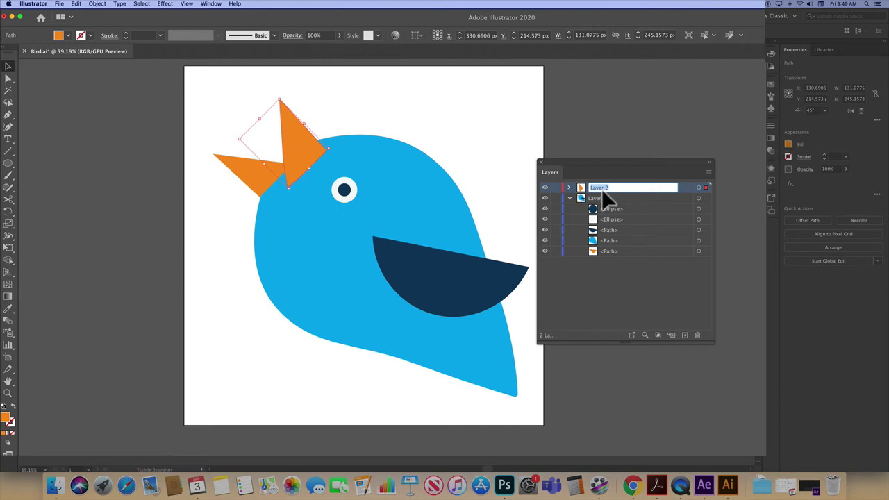
{"action": "type", "text": "TopBeak"}
{"action": "key", "text": "Return"}
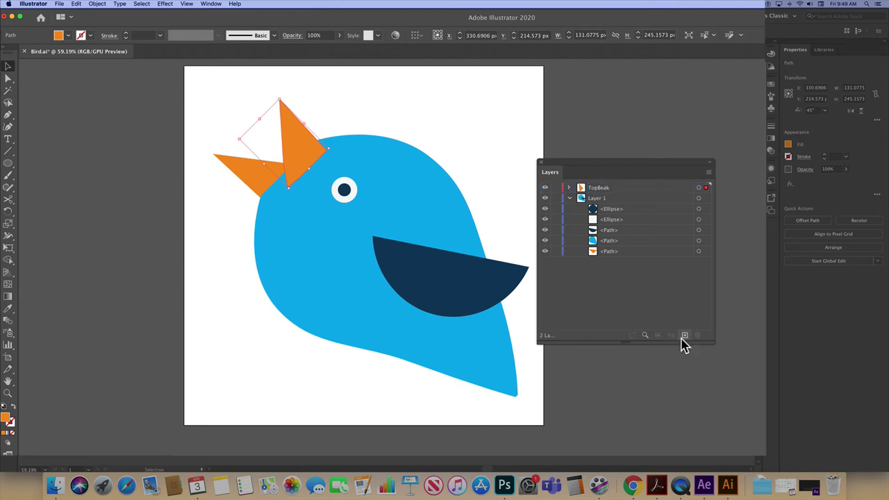
Step: Create another layer holding the lower beak triangle and name it BottomBeak
{"action": "left_click", "coordinate": [684, 335]}
{"action": "left_click_drag", "start_coordinate": [601, 199], "coordinate": [597, 202]}
{"action": "left_click_drag", "start_coordinate": [606, 262], "coordinate": [599, 200]}
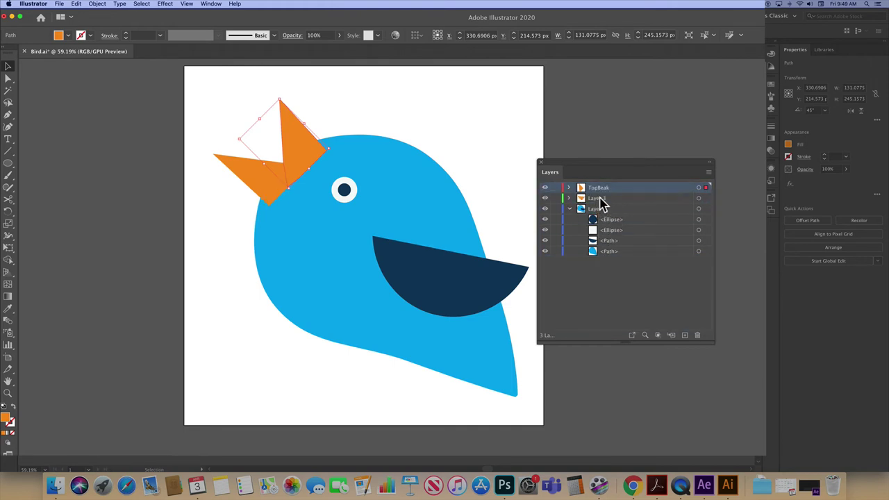
{"action": "double_click", "coordinate": [599, 198]}
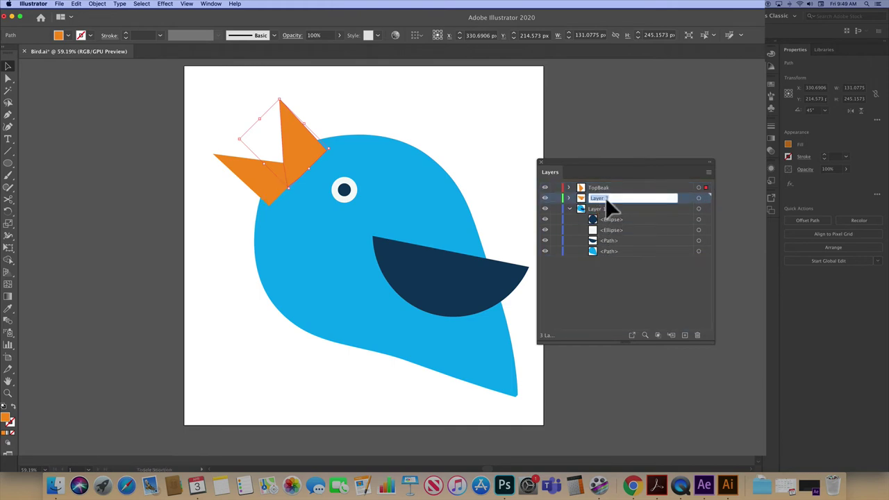
{"action": "type", "text": "BottomBeak"}
{"action": "key", "text": "Return"}
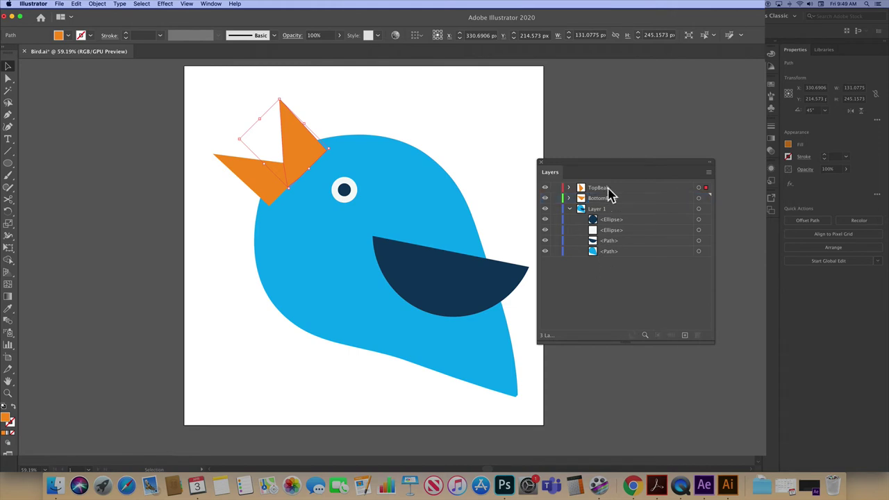
Step: Move the TopBeak and BottomBeak layers together below Layer 1
{"action": "left_click", "coordinate": [609, 190]}
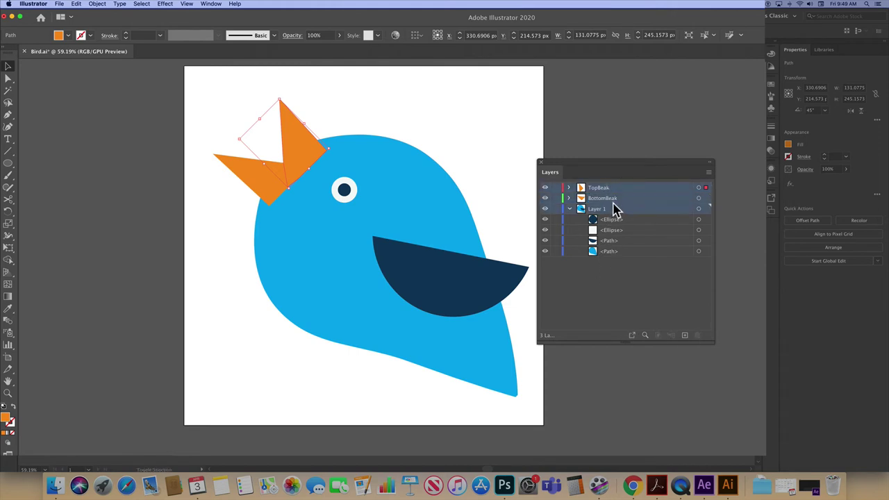
{"action": "left_click", "coordinate": [618, 198]}
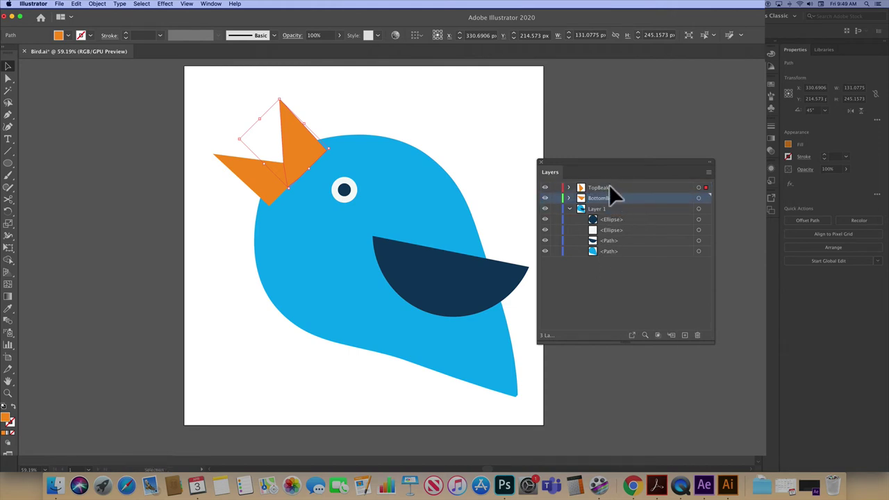
{"action": "left_click", "coordinate": [608, 187], "text": "shift"}
{"action": "left_click_drag", "start_coordinate": [615, 200], "coordinate": [613, 265]}
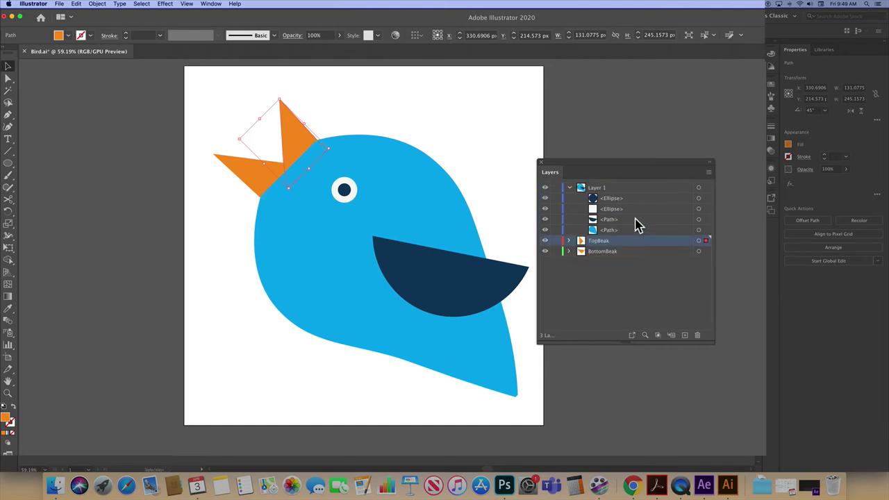
Step: Rename Layer 1 to Body
{"action": "double_click", "coordinate": [598, 191]}
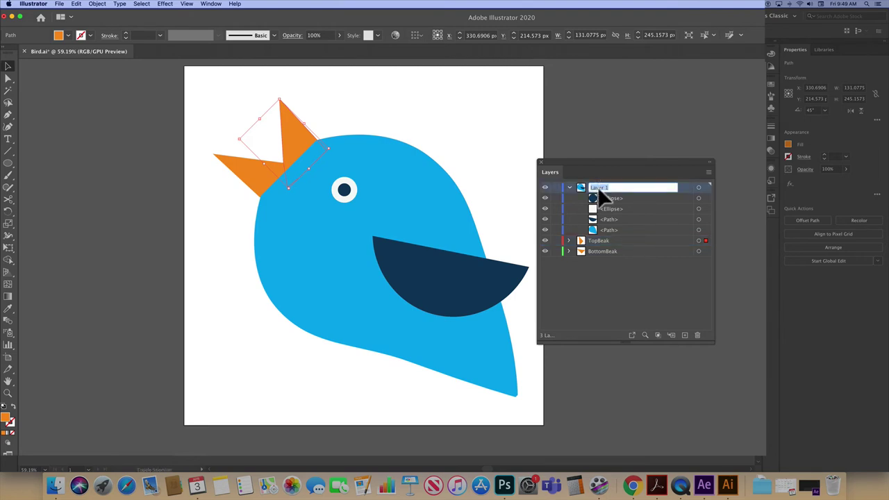
{"action": "type", "text": "Body"}
{"action": "key", "text": "Return"}
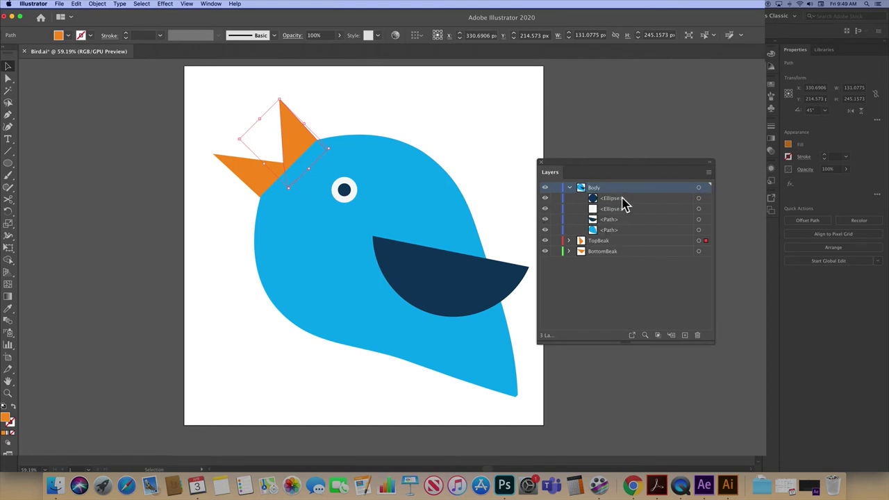
Step: Add a new top layer named Wing and move the wing path into it
{"action": "left_click", "coordinate": [684, 335]}
{"action": "double_click", "coordinate": [597, 188]}
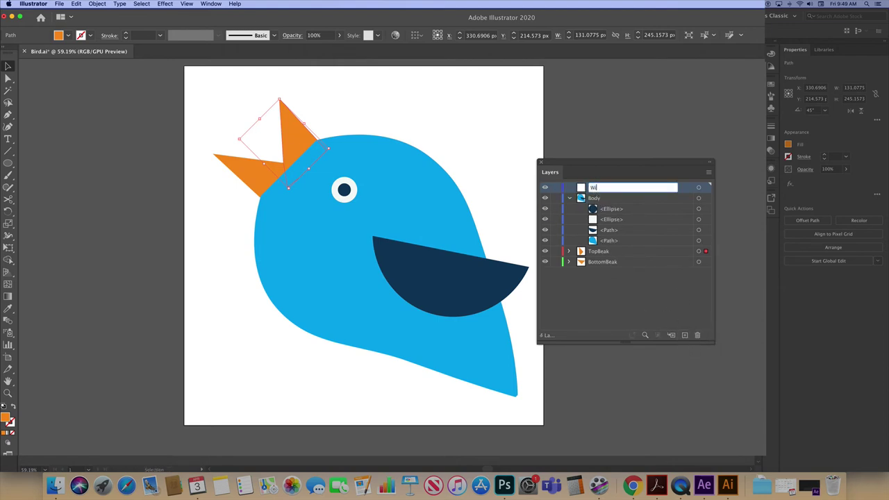
{"action": "type", "text": "ng"}
{"action": "left_click", "coordinate": [615, 242]}
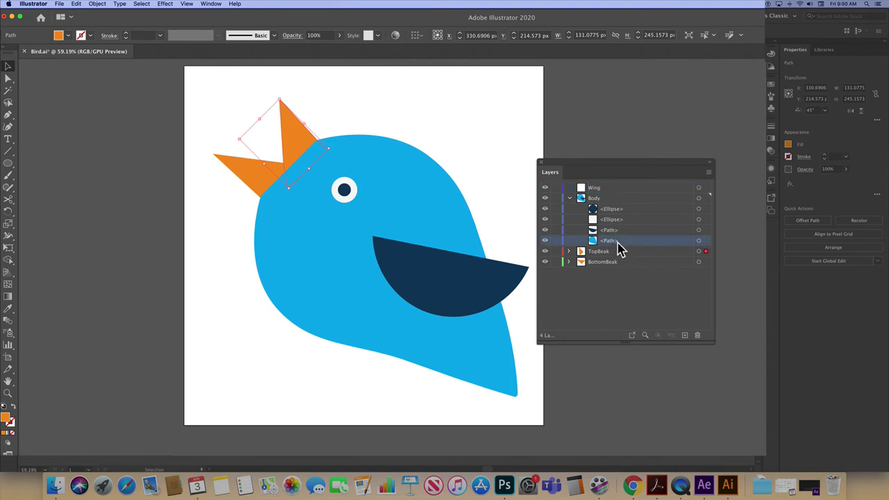
{"action": "left_click_drag", "start_coordinate": [611, 232], "coordinate": [605, 189]}
{"action": "left_click", "coordinate": [569, 198]}
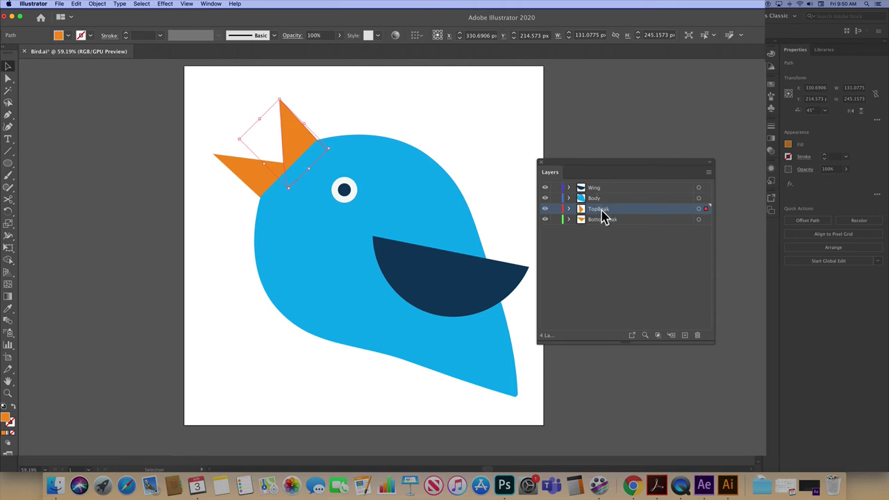
Step: Save the artwork as Bird_AE.ai with default Illustrator options, then hide the Layers panel
{"action": "left_click", "coordinate": [591, 249]}
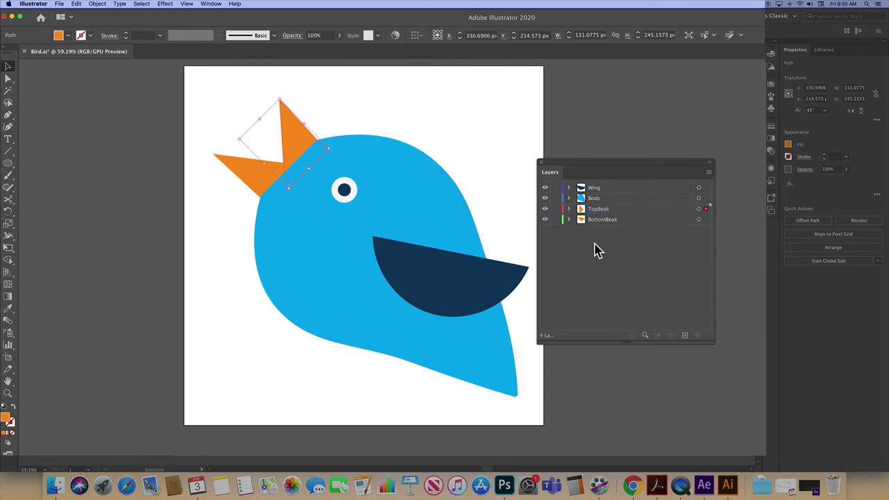
{"action": "key", "text": "super+shift+s"}
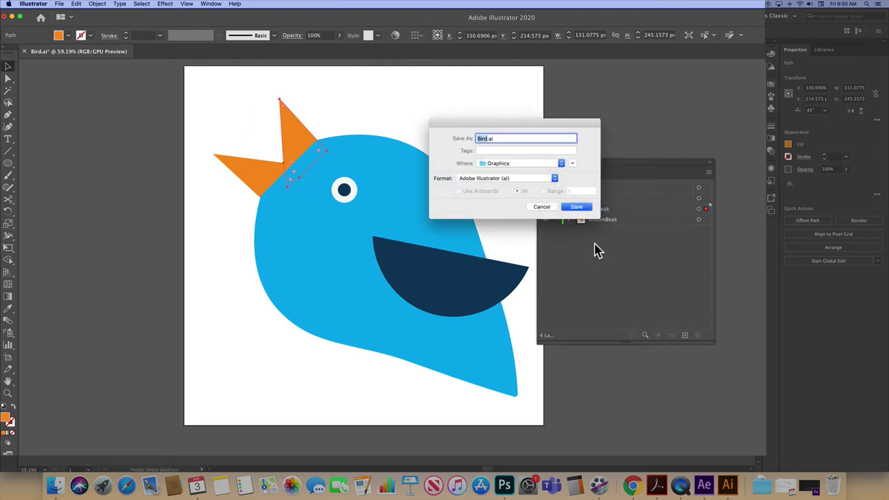
{"action": "key", "text": "Right"}
{"action": "type", "text": "_AE"}
{"action": "left_click", "coordinate": [574, 206]}
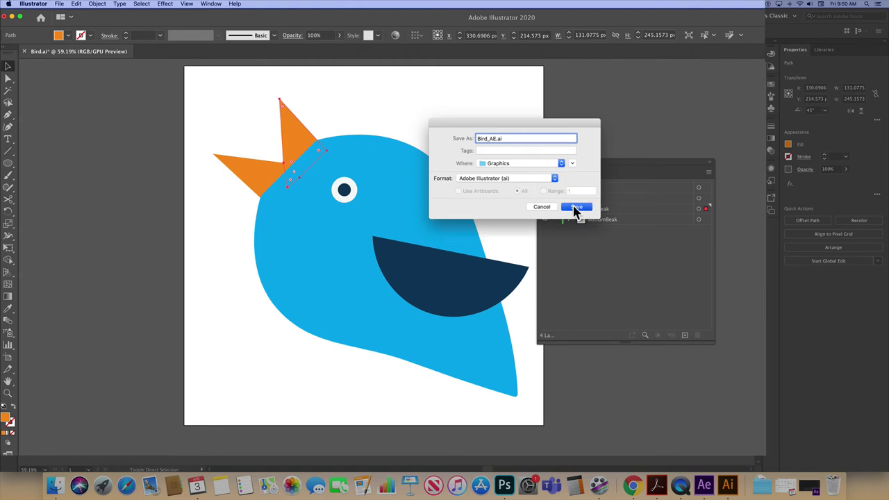
{"action": "left_click", "coordinate": [629, 421]}
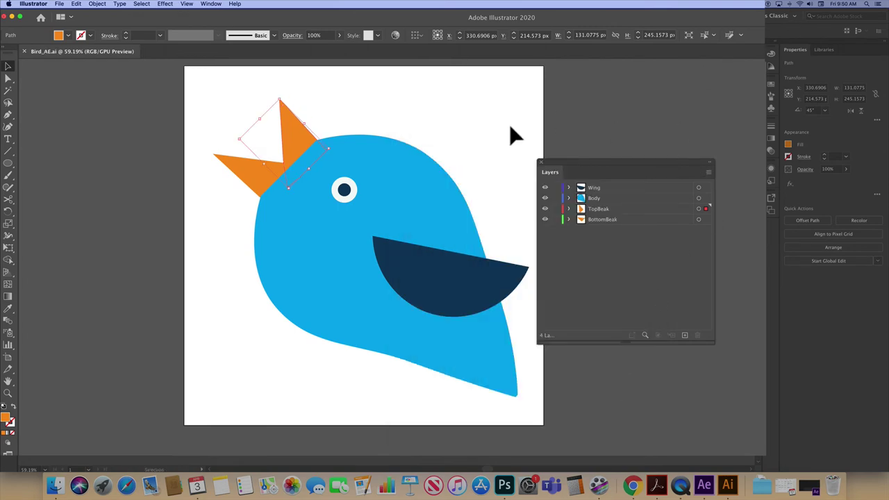
{"action": "key", "text": "F7"}
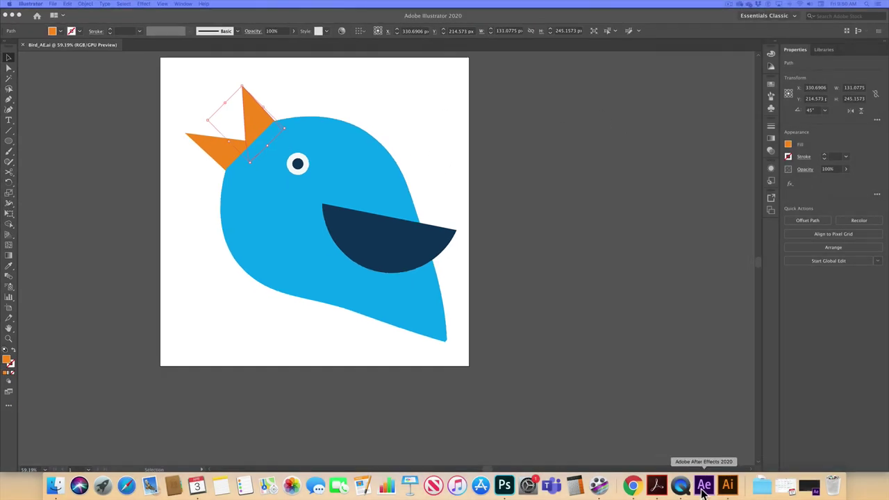
Step: In After Effects, Save As to Desktop > ImportingIntoAfterEffects 2 with the name Importing
{"action": "left_click", "coordinate": [703, 489]}
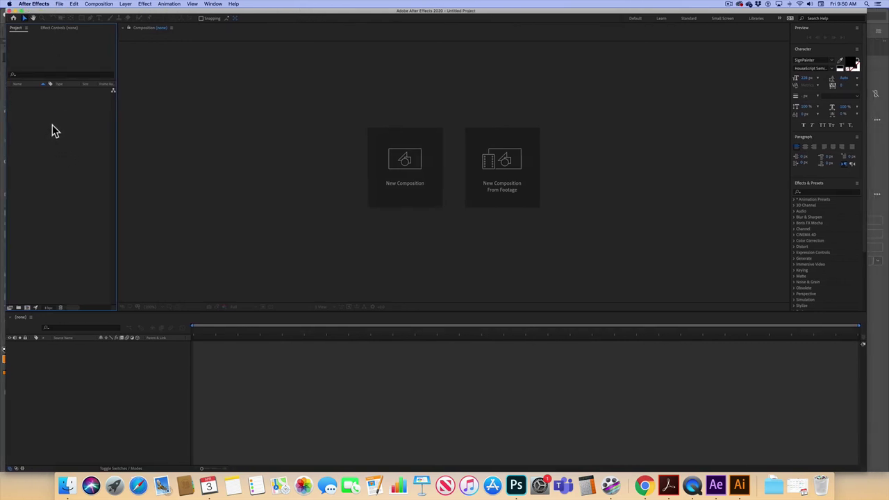
{"action": "left_click", "coordinate": [61, 4]}
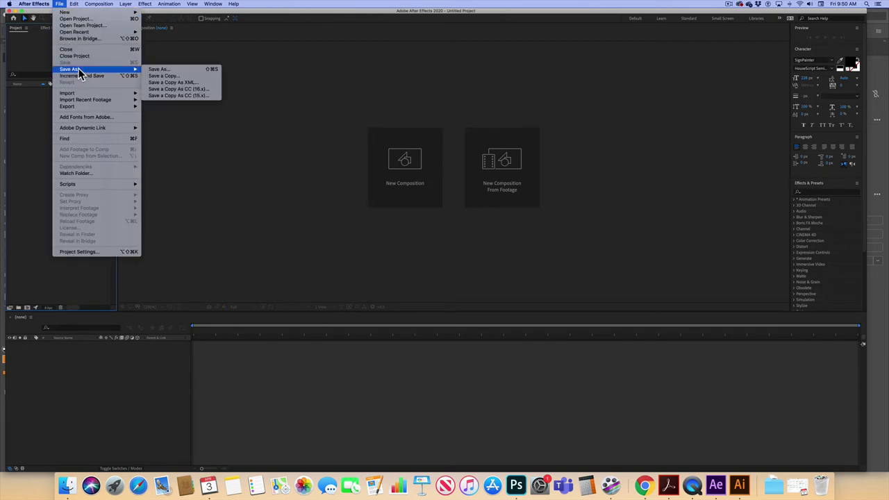
{"action": "left_click", "coordinate": [279, 141]}
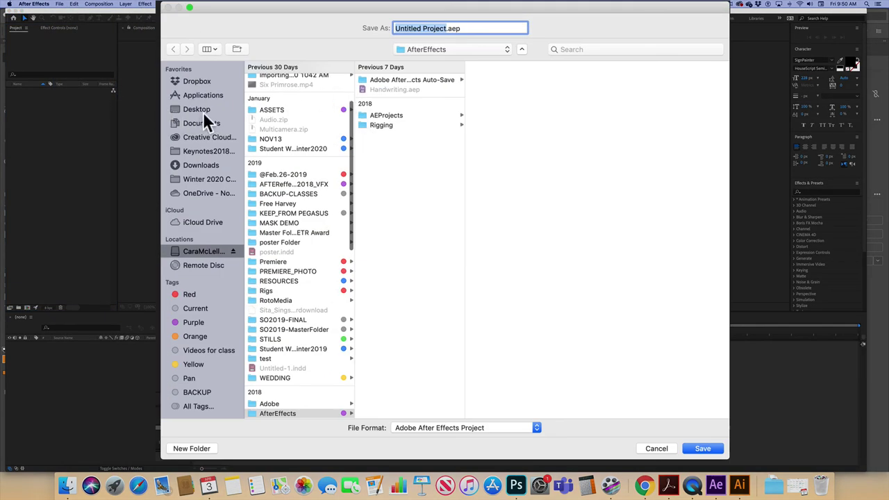
{"action": "left_click", "coordinate": [201, 111]}
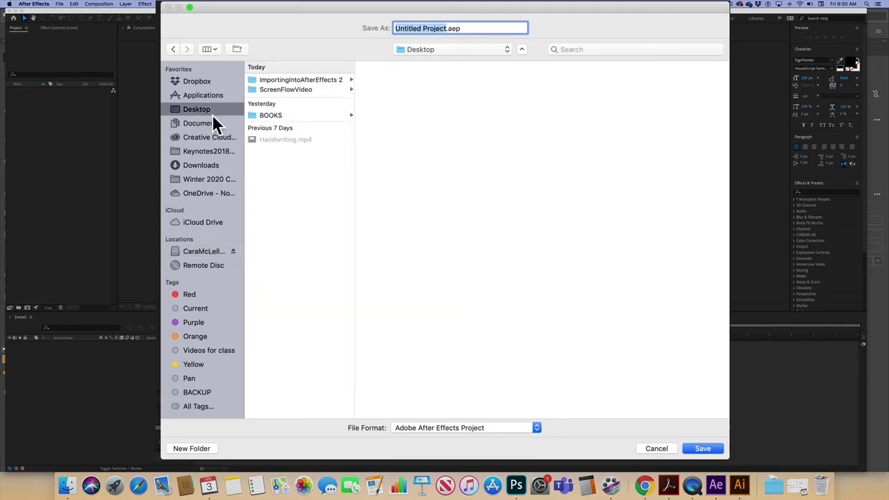
{"action": "left_click", "coordinate": [265, 80]}
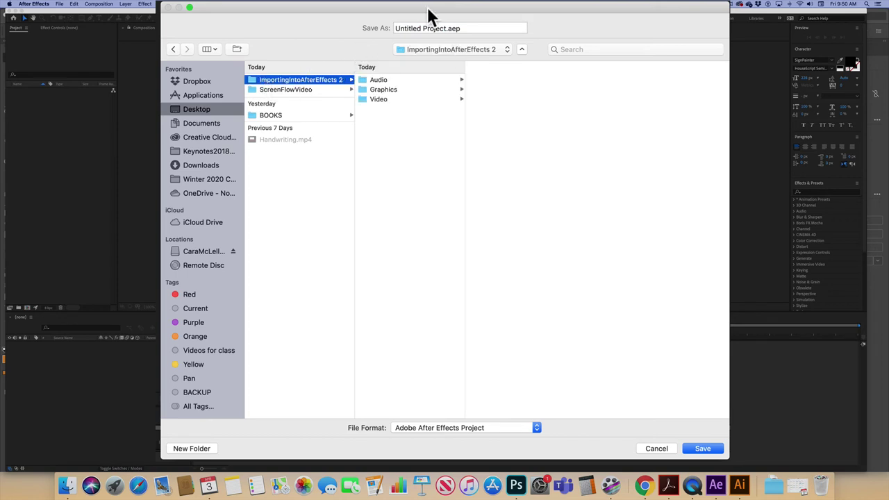
{"action": "left_click", "coordinate": [449, 30]}
{"action": "left_click_drag", "start_coordinate": [450, 30], "coordinate": [395, 29]}
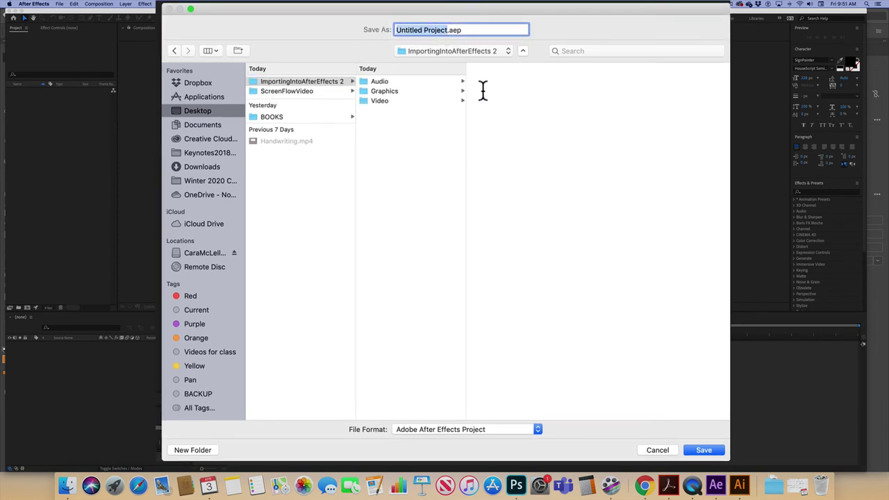
{"action": "type", "text": "Importing"}
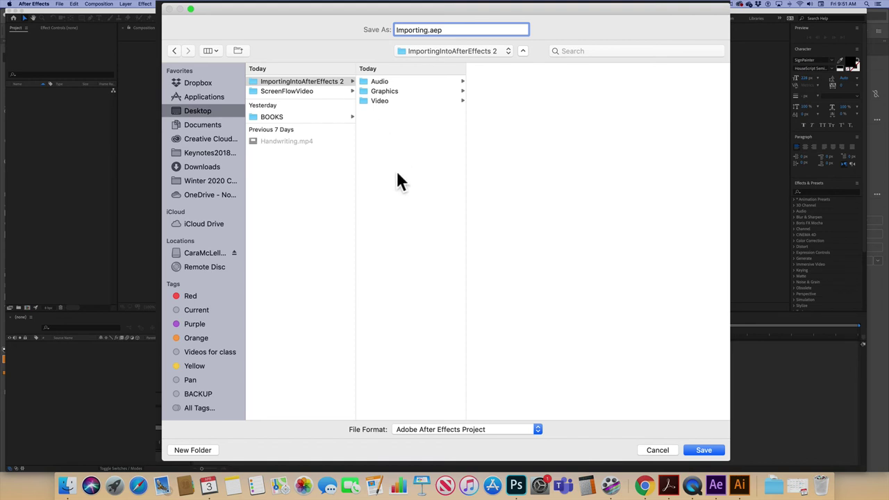
Step: Create a Projects folder there and save Importing.aep inside it
{"action": "left_click", "coordinate": [305, 83]}
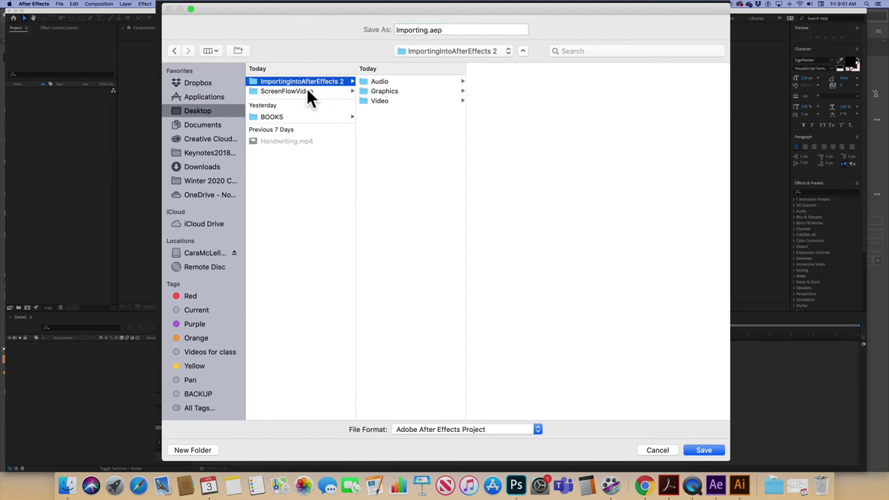
{"action": "left_click", "coordinate": [191, 448]}
{"action": "type", "text": "P"}
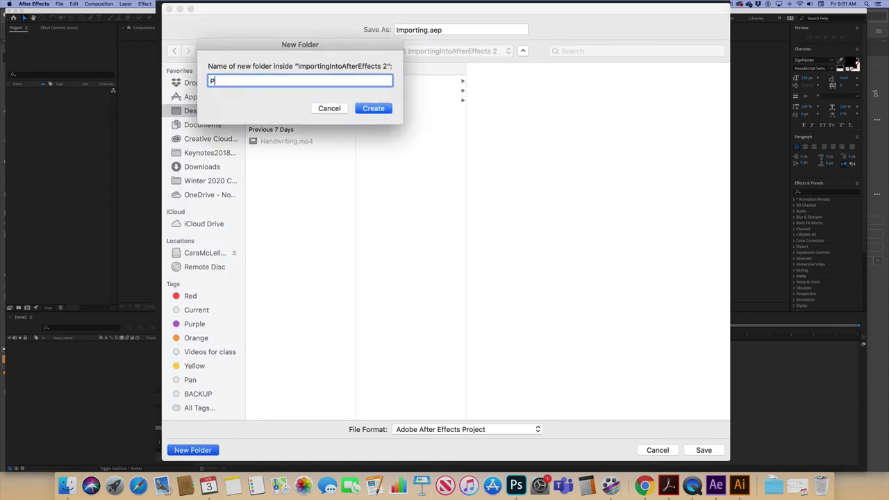
{"action": "type", "text": "rojects"}
{"action": "left_click", "coordinate": [371, 109]}
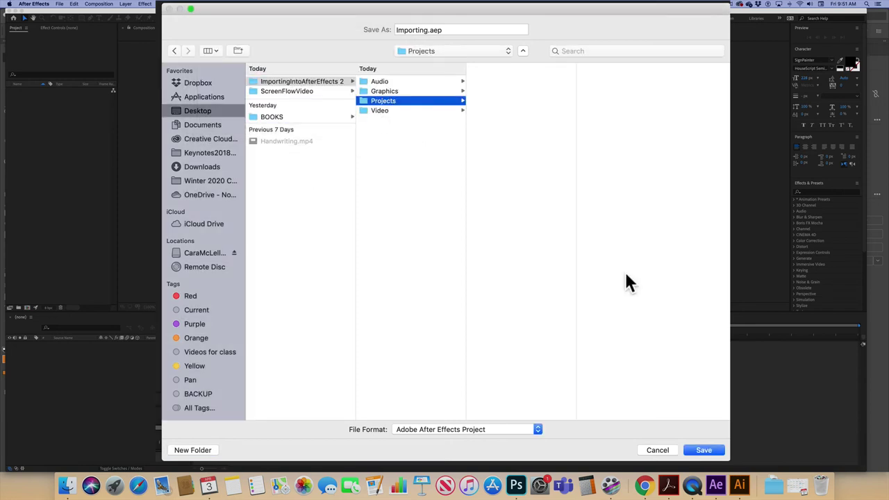
{"action": "left_click", "coordinate": [703, 451]}
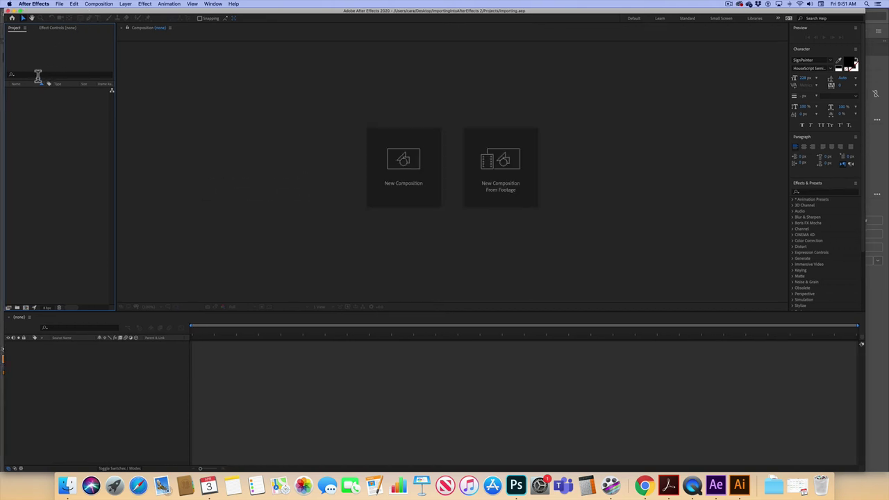
Step: Open and dismiss the Project panel's shortcut menu while looking for its import options
{"action": "right_click", "coordinate": [44, 111]}
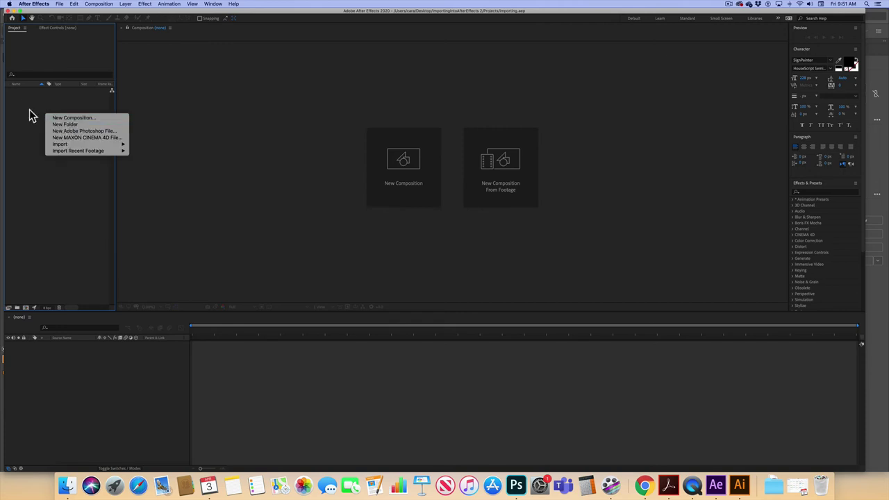
{"action": "left_click", "coordinate": [30, 114]}
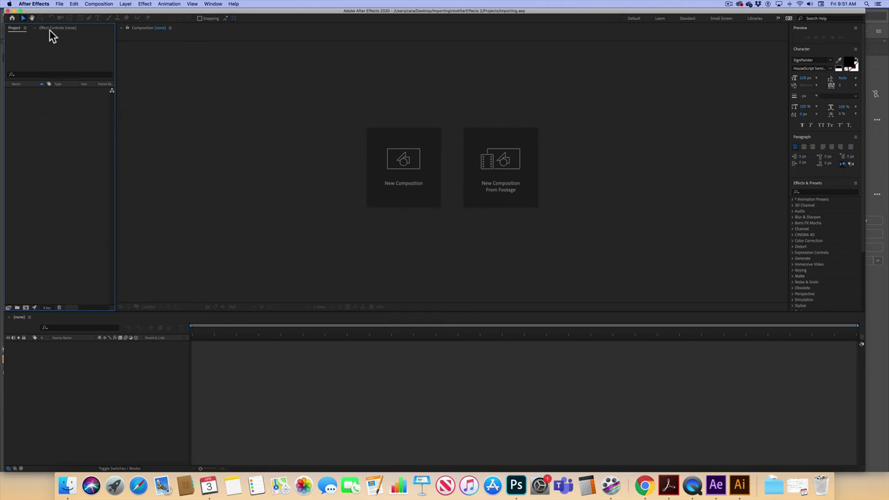
{"action": "right_click", "coordinate": [72, 117]}
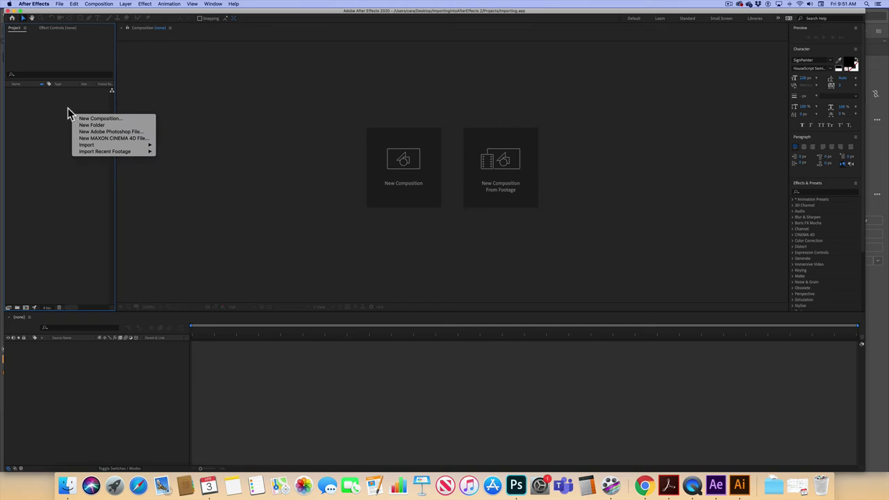
{"action": "mouse_move", "coordinate": [97, 147]}
{"action": "left_click", "coordinate": [60, 4]}
Step: Look through the File menu's import commands, then switch After Effects to the Default workspace
{"action": "left_click", "coordinate": [60, 4]}
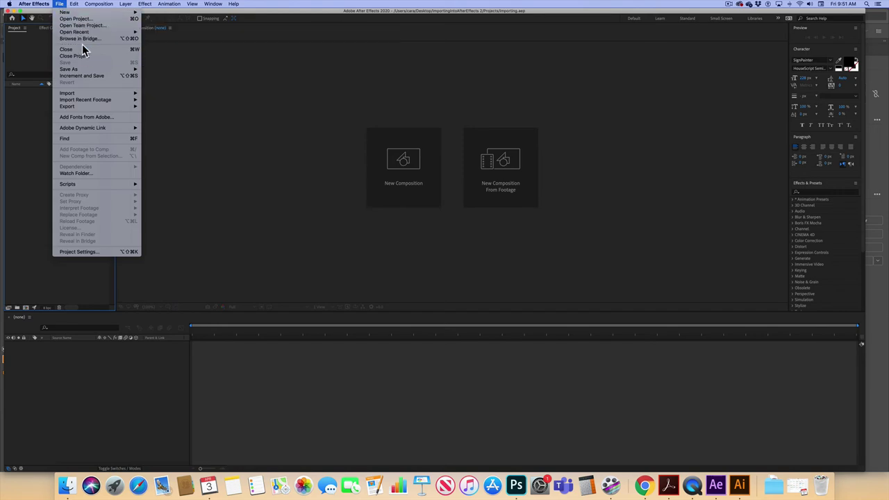
{"action": "mouse_move", "coordinate": [91, 94]}
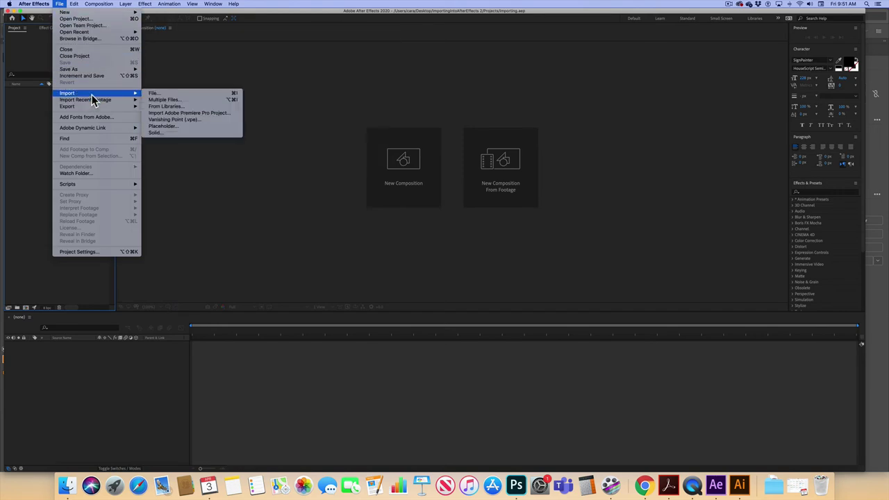
{"action": "left_click", "coordinate": [163, 96]}
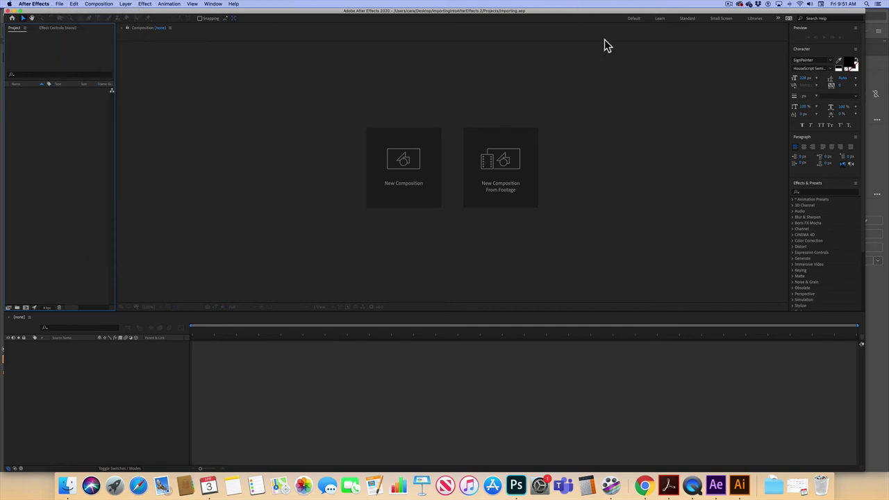
{"action": "left_click", "coordinate": [632, 19]}
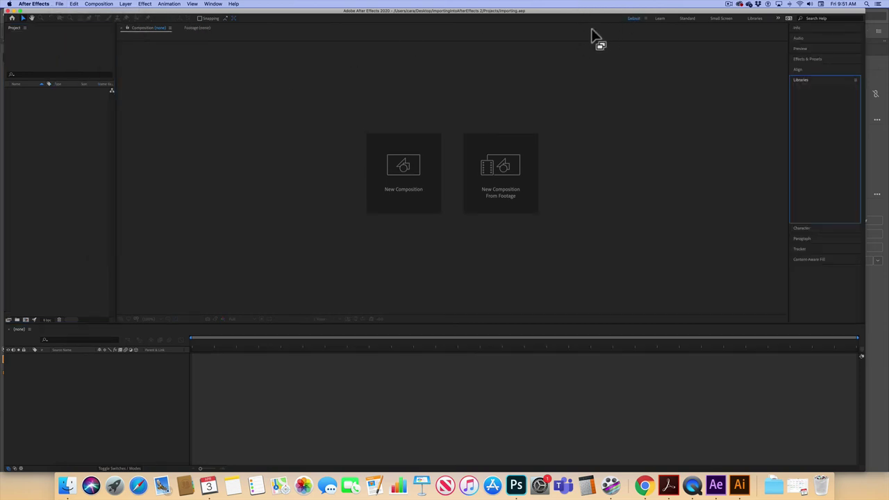
{"action": "right_click", "coordinate": [60, 130]}
Step: In Import File, browse to Desktop > ImportingIntoAfterEffects 2 > Graphics
{"action": "mouse_move", "coordinate": [79, 162]}
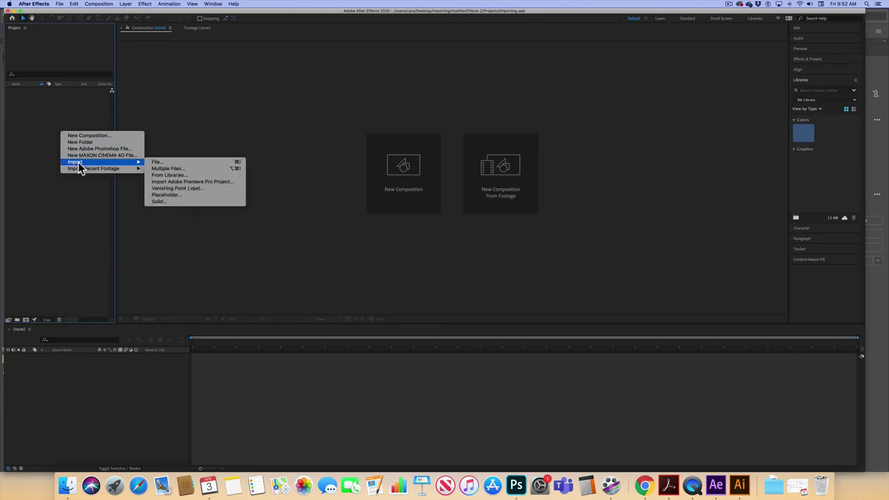
{"action": "left_click", "coordinate": [216, 163]}
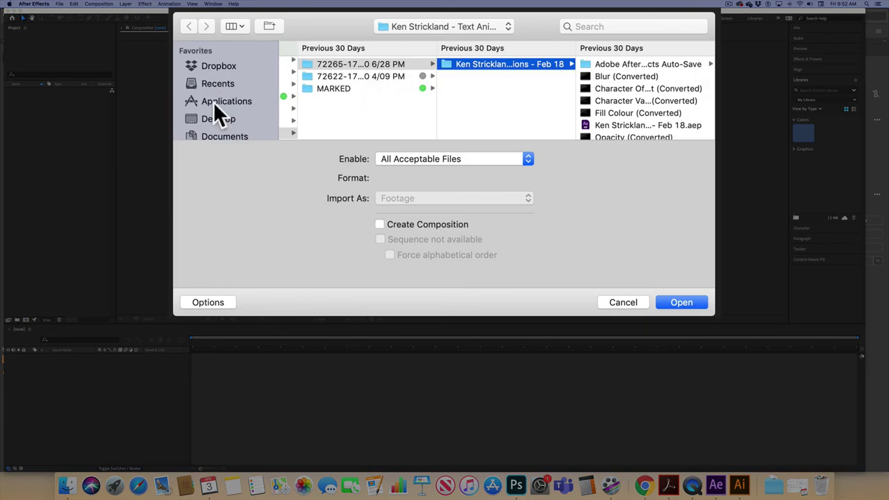
{"action": "scroll", "coordinate": [209, 99], "scroll_direction": "down", "scroll_amount": 5}
{"action": "scroll", "coordinate": [194, 98], "scroll_direction": "up", "scroll_amount": 4}
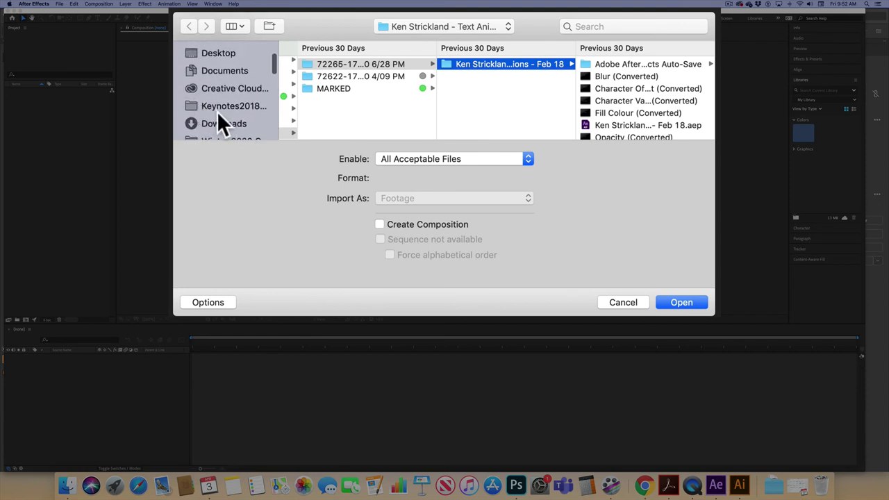
{"action": "scroll", "coordinate": [216, 109], "scroll_direction": "up", "scroll_amount": 2}
{"action": "left_click", "coordinate": [208, 83]}
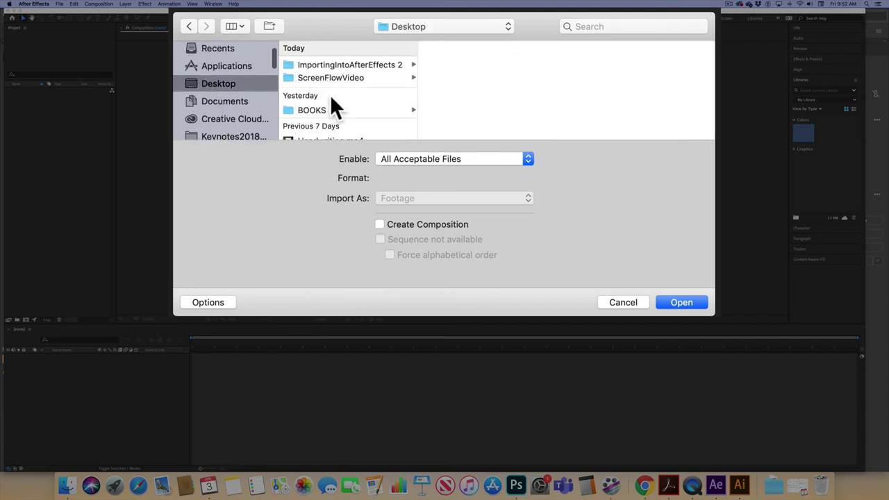
{"action": "left_click", "coordinate": [330, 64]}
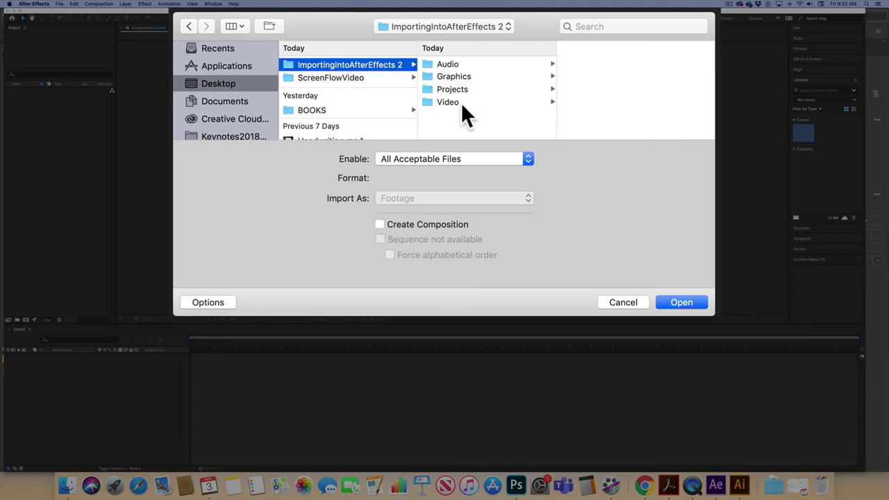
{"action": "left_click", "coordinate": [454, 75]}
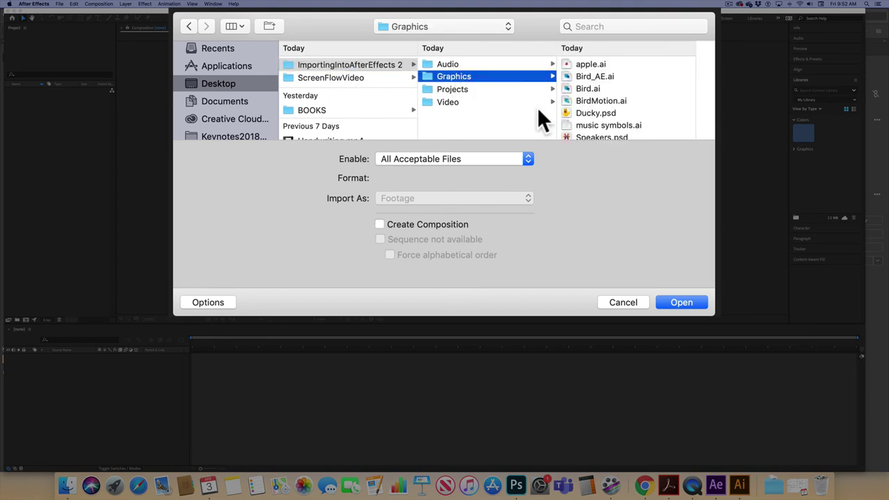
Step: Import Bird.ai as Composition - Retain Layer Sizes
{"action": "left_click", "coordinate": [586, 89]}
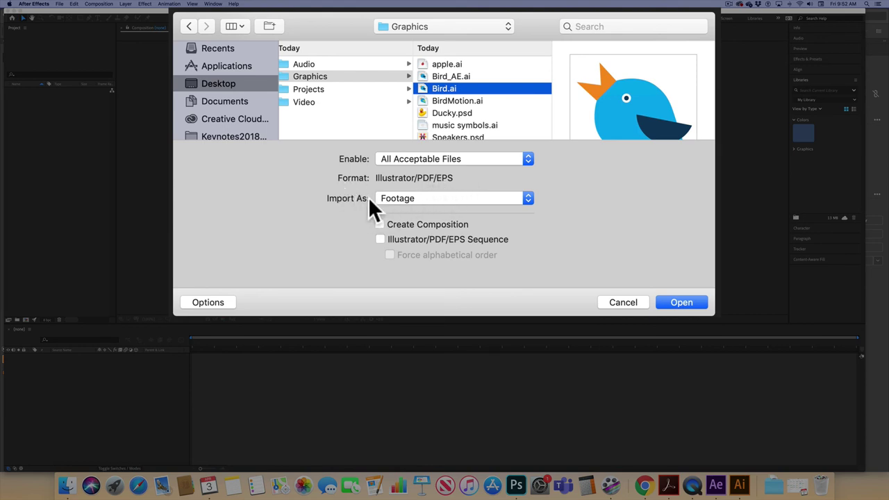
{"action": "left_click", "coordinate": [468, 198]}
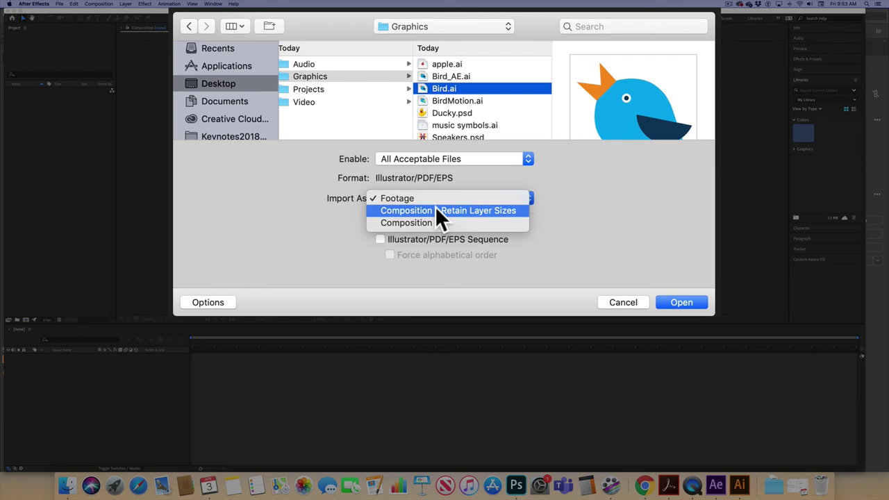
{"action": "left_click", "coordinate": [435, 207]}
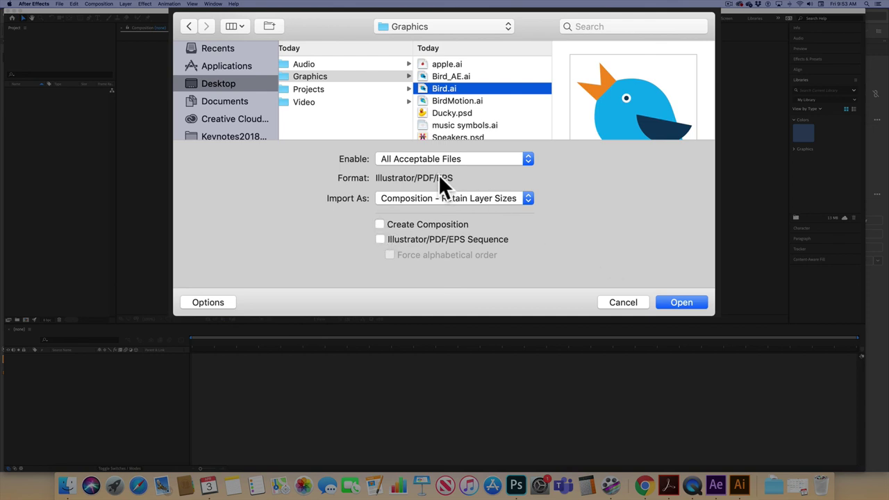
{"action": "left_click", "coordinate": [679, 302]}
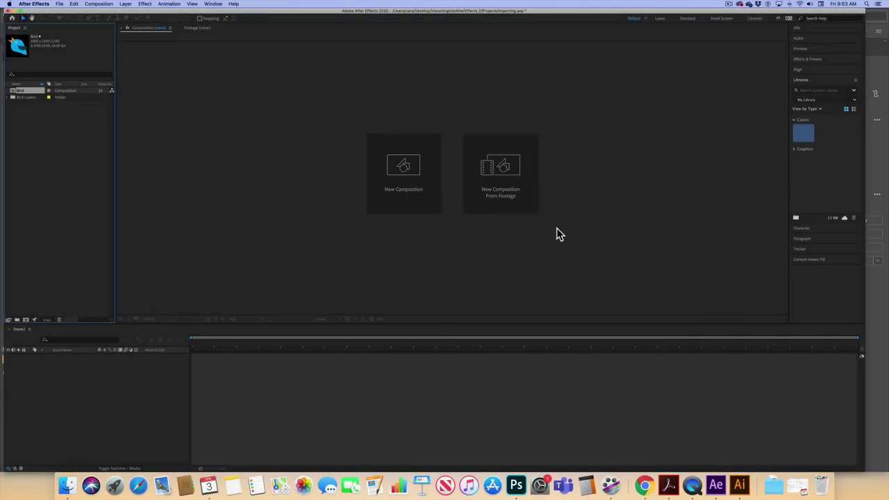
Step: Expand the Bird Layers folder and open the Bird composition
{"action": "left_click", "coordinate": [7, 97]}
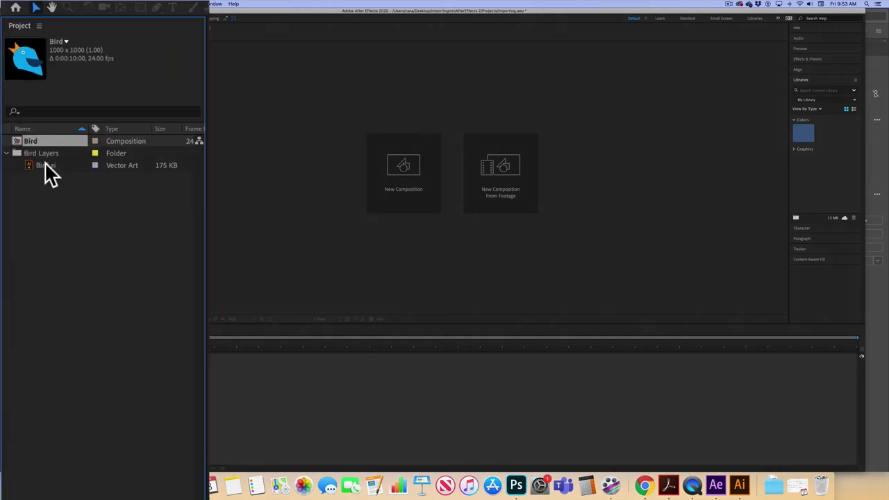
{"action": "left_click", "coordinate": [40, 165]}
{"action": "double_click", "coordinate": [18, 143]}
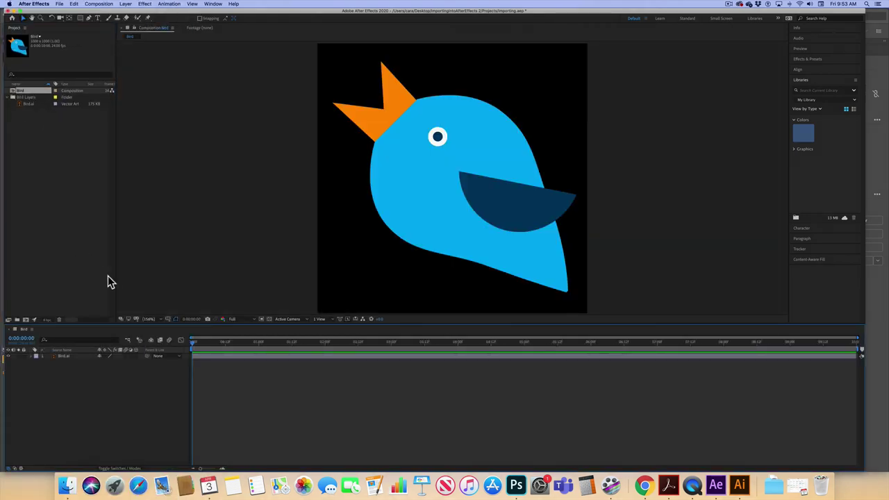
{"action": "left_click_drag", "start_coordinate": [25, 359], "coordinate": [125, 292]}
Step: Nudge the single Bird.ai layer to show it moves as one piece, then select all three project items
{"action": "left_click", "coordinate": [63, 356]}
{"action": "mouse_move", "coordinate": [392, 222]}
{"action": "left_mouse_down"}
{"action": "mouse_move", "coordinate": [358, 222]}
{"action": "mouse_move", "coordinate": [407, 222]}
{"action": "left_mouse_up"}
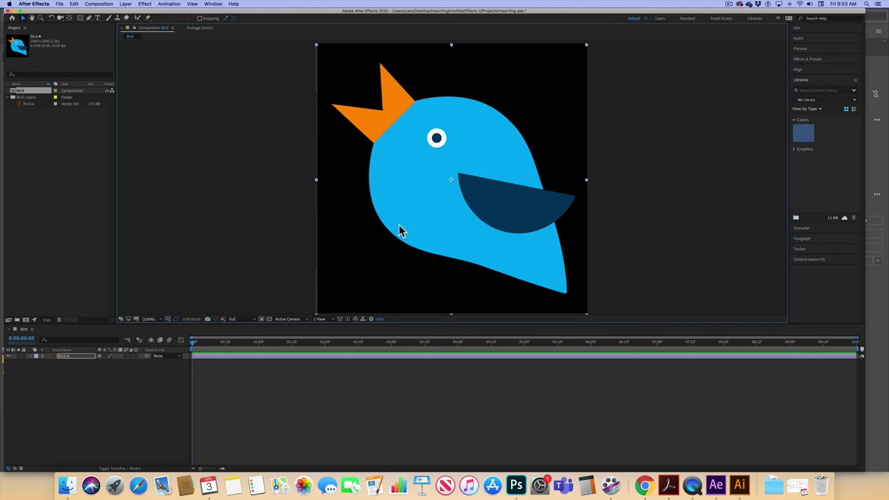
{"action": "left_click", "coordinate": [65, 407]}
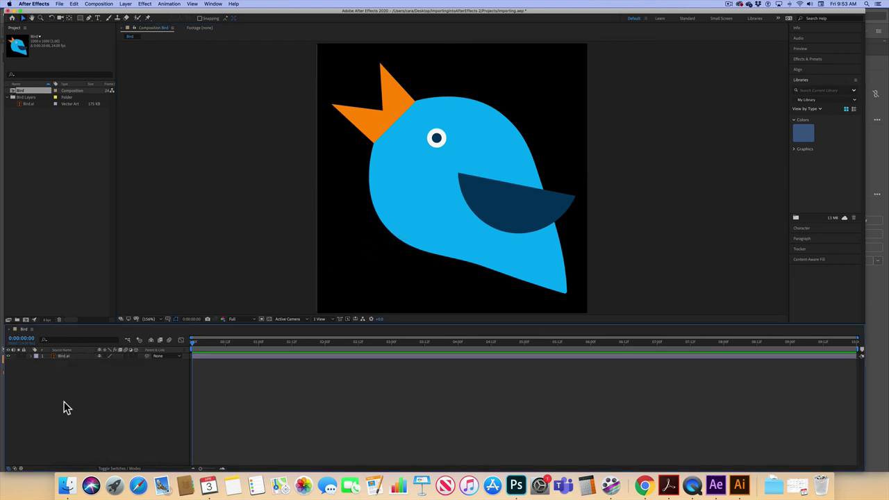
{"action": "left_click", "coordinate": [55, 278]}
{"action": "left_click_drag", "start_coordinate": [34, 118], "coordinate": [13, 83]}
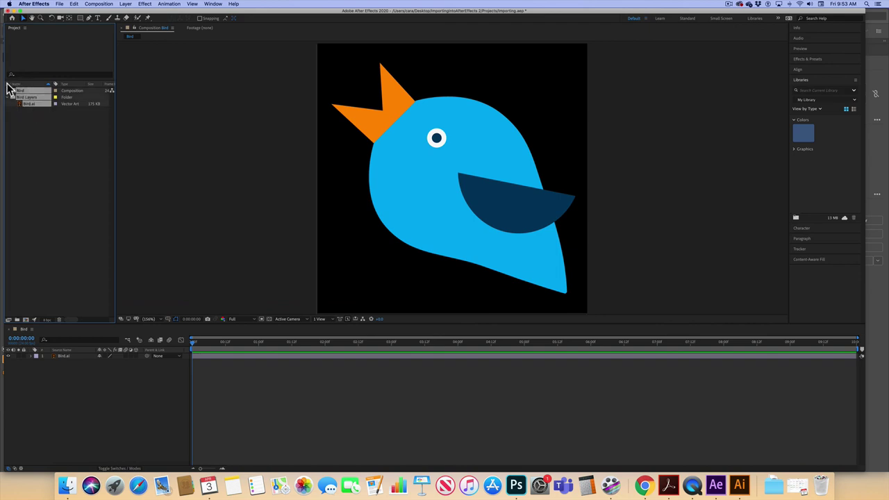
Step: Delete the three Bird project items, confirming the deletion
{"action": "key", "text": "Delete"}
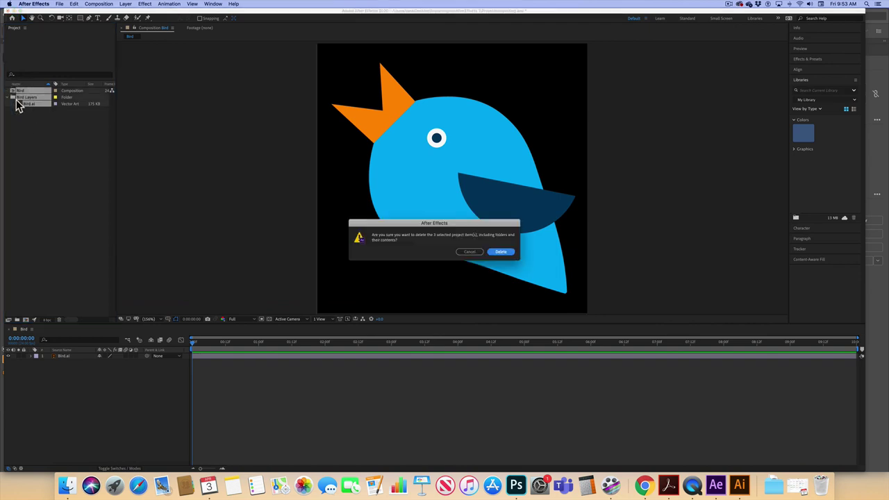
{"action": "left_click", "coordinate": [501, 252]}
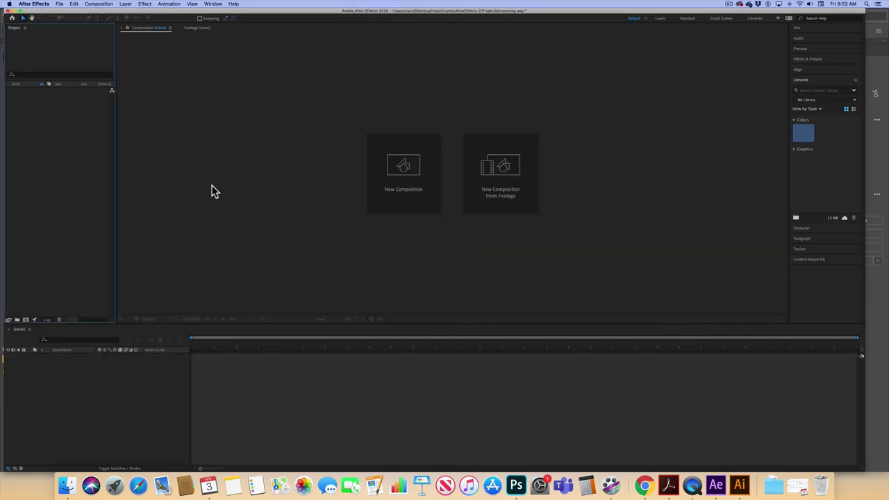
{"action": "right_click", "coordinate": [69, 138]}
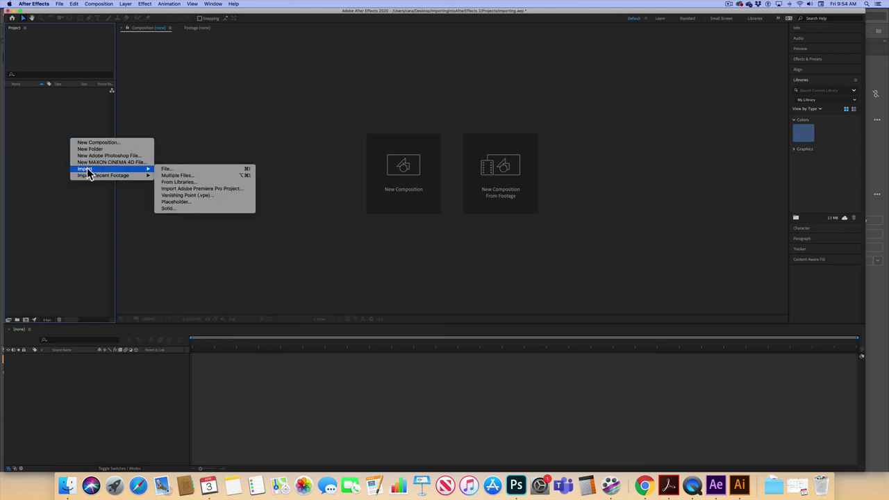
{"action": "left_click", "coordinate": [39, 119]}
Step: Import Bird_AE.ai as Composition - Retain Layer Sizes
{"action": "right_click", "coordinate": [39, 120]}
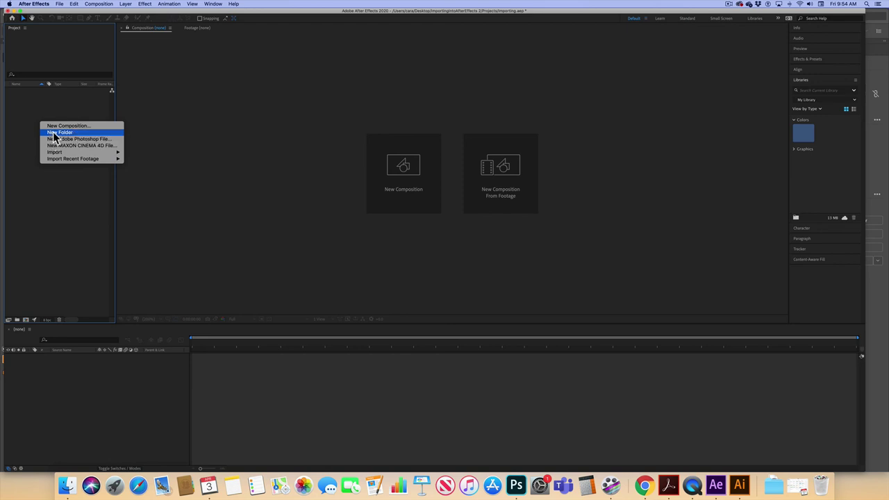
{"action": "mouse_move", "coordinate": [53, 152]}
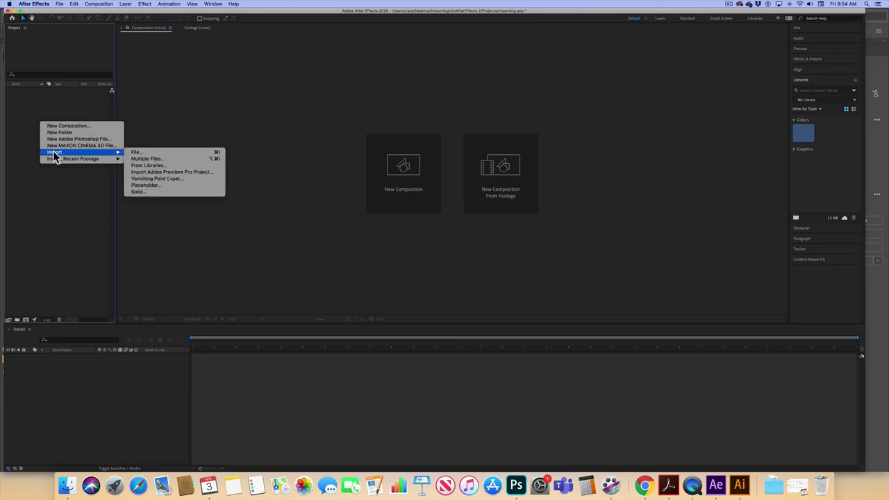
{"action": "left_click", "coordinate": [136, 153]}
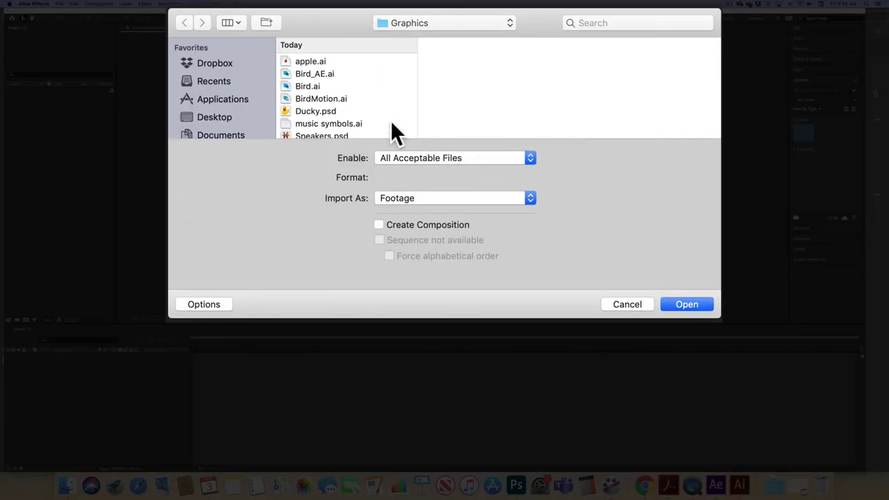
{"action": "left_click", "coordinate": [309, 74]}
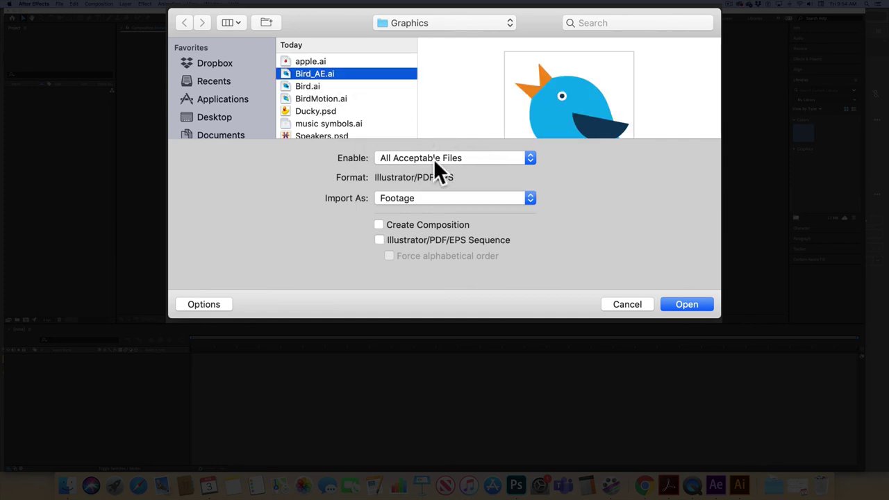
{"action": "left_click", "coordinate": [431, 197]}
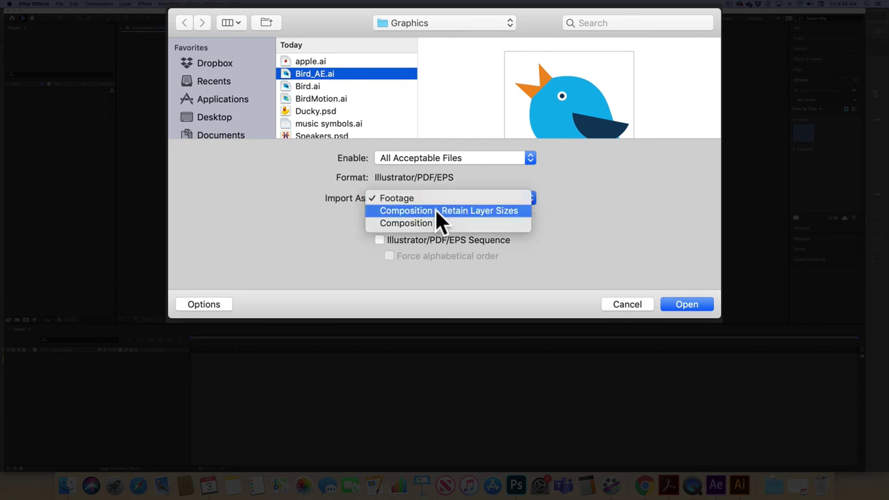
{"action": "left_click", "coordinate": [439, 210]}
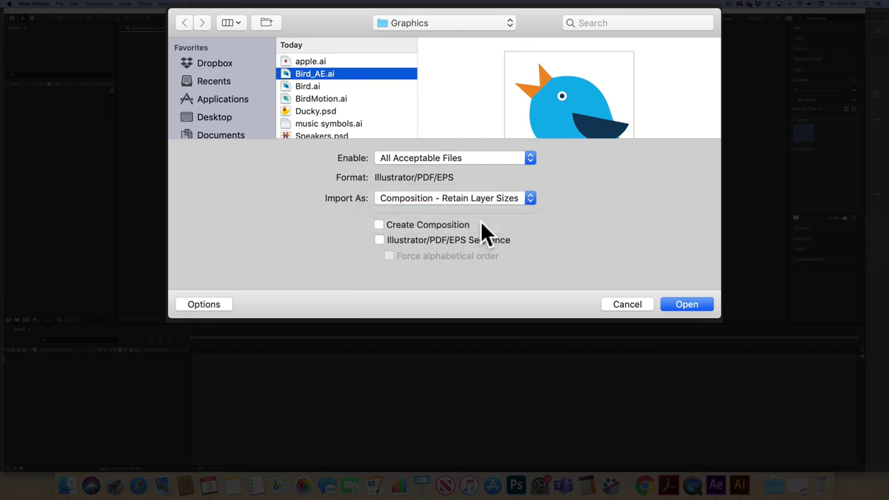
{"action": "left_click", "coordinate": [686, 304]}
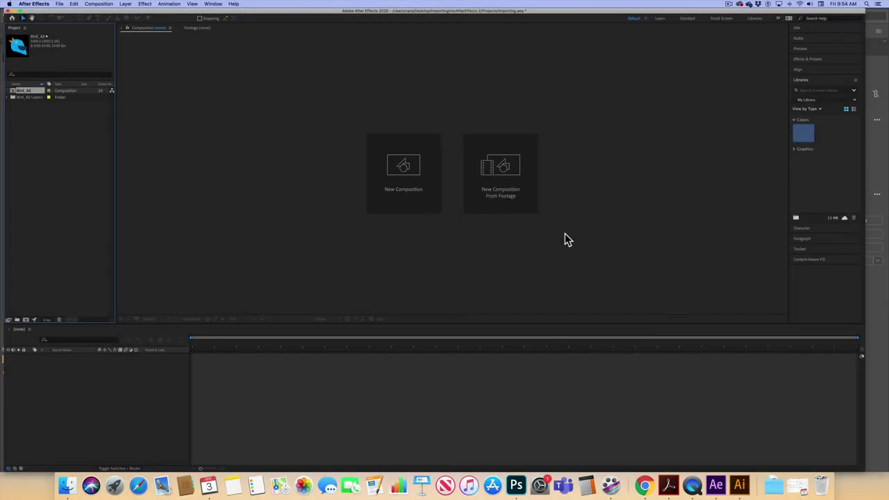
Step: Open the Bird_AE composition to reveal its Wing, Body, TopBeak and BottomBeak layers
{"action": "double_click", "coordinate": [13, 90]}
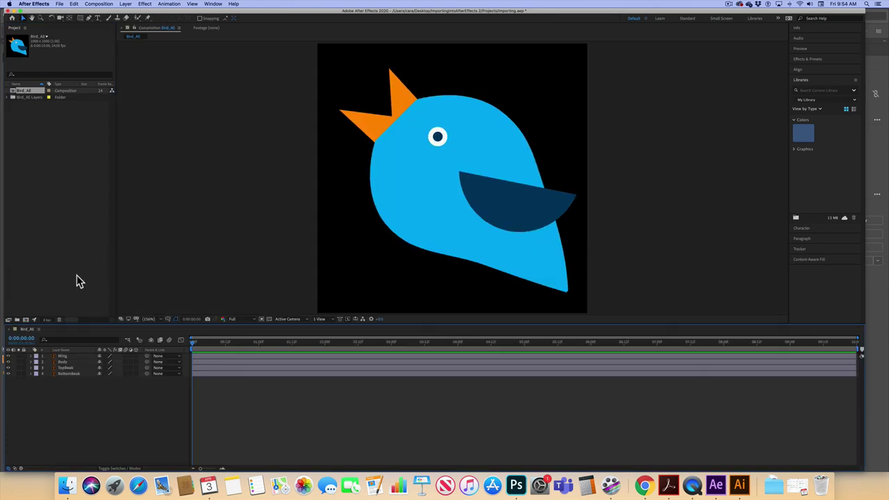